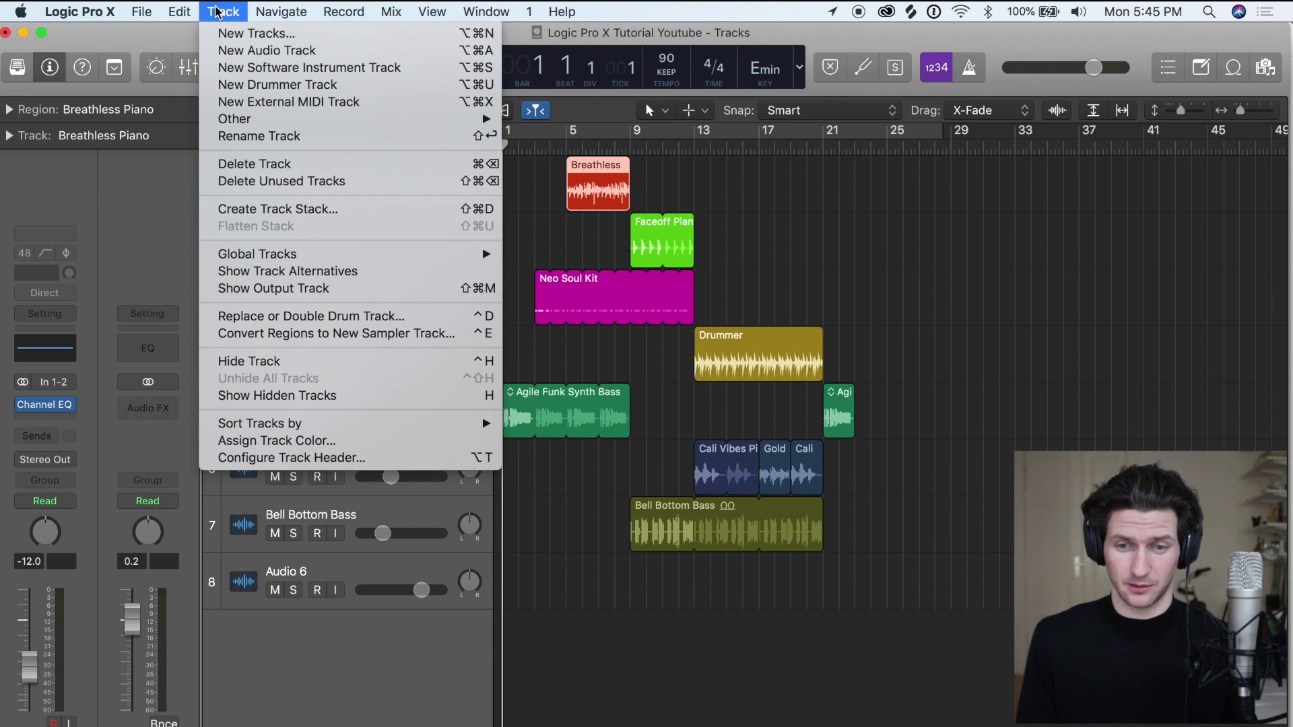
# Show the Track menu's commands and their shortcuts.
pyautogui.moveTo(505, 8)
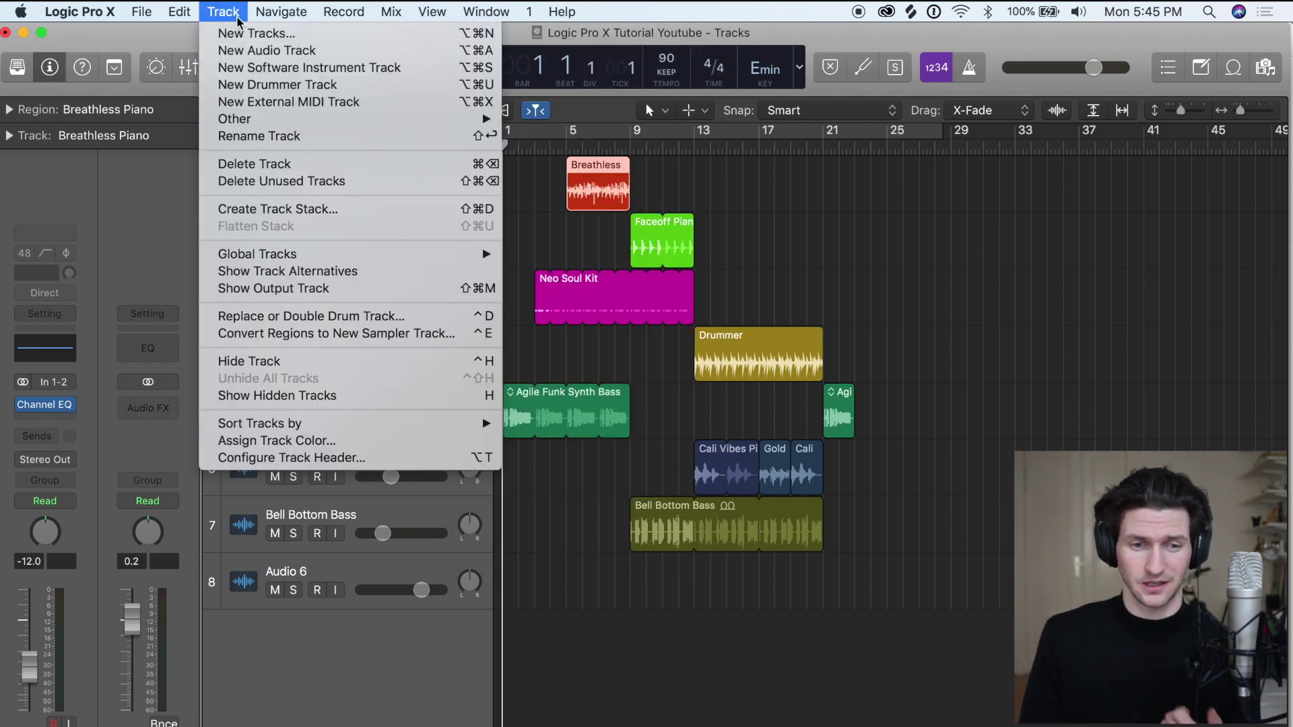
# Close the open menus and switch on Quick Help tips.
pyautogui.click(97, 36)
pyautogui.click(84, 65)
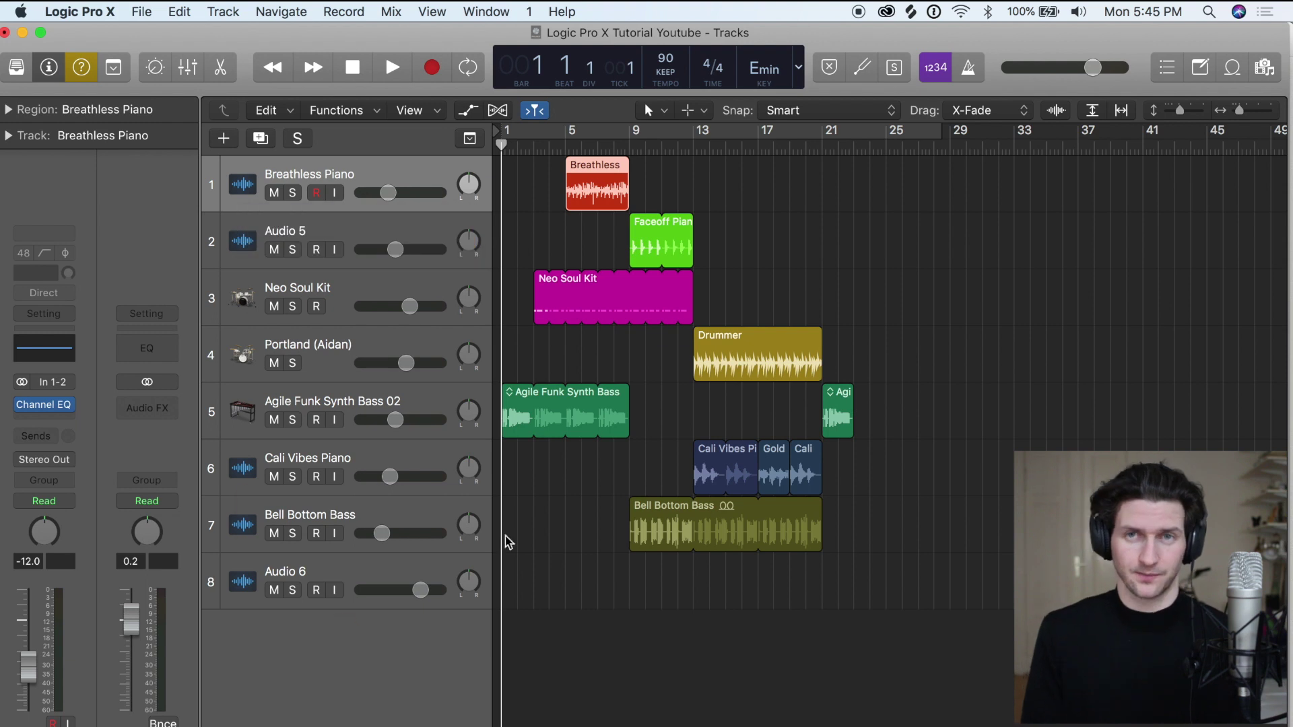
# Turn Quick Help off and move the playhead to bar 13, then back to bar 1.
pyautogui.click(81, 66)
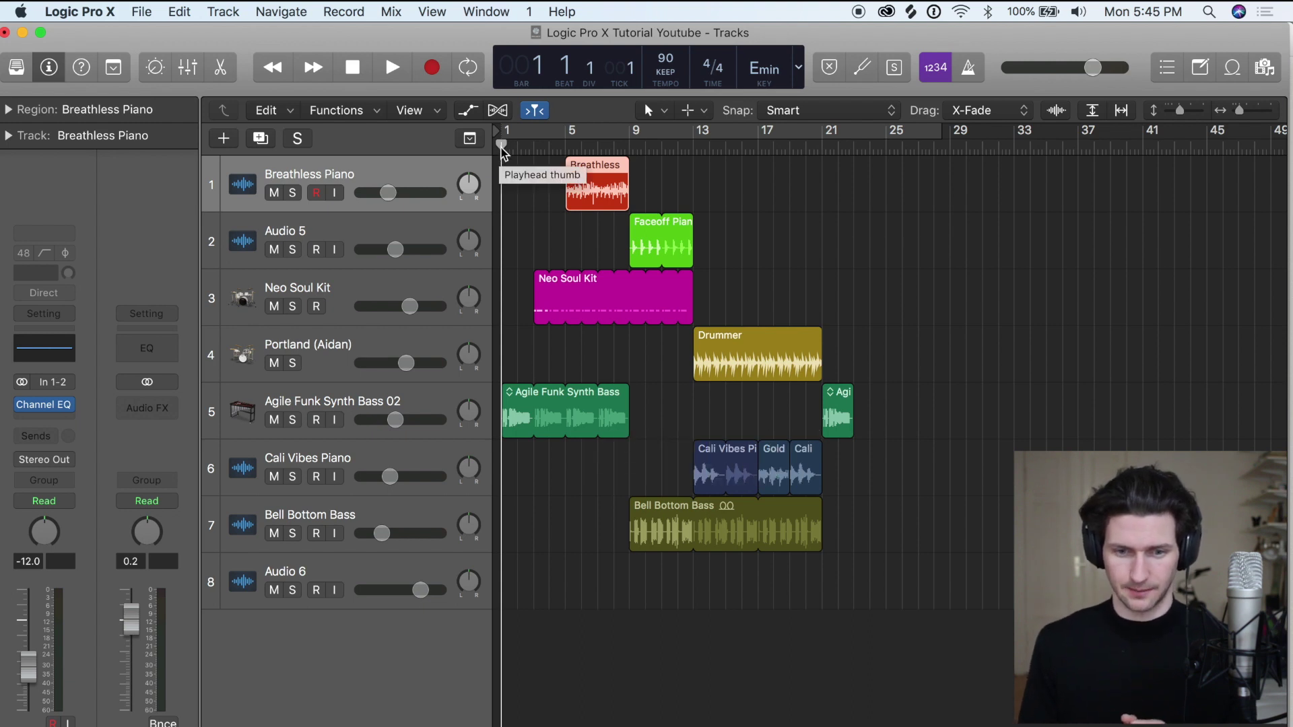
pyautogui.moveTo(502, 149); pyautogui.dragTo(862, 147)
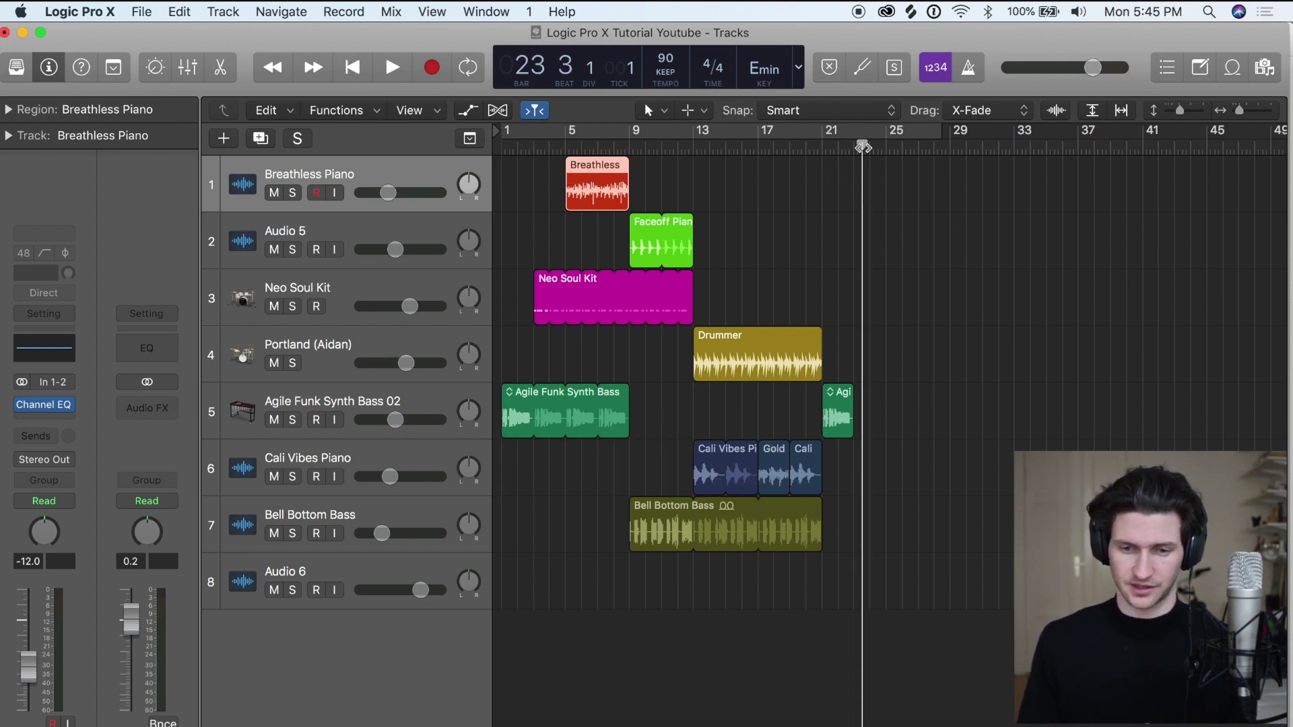
pyautogui.press('Return')
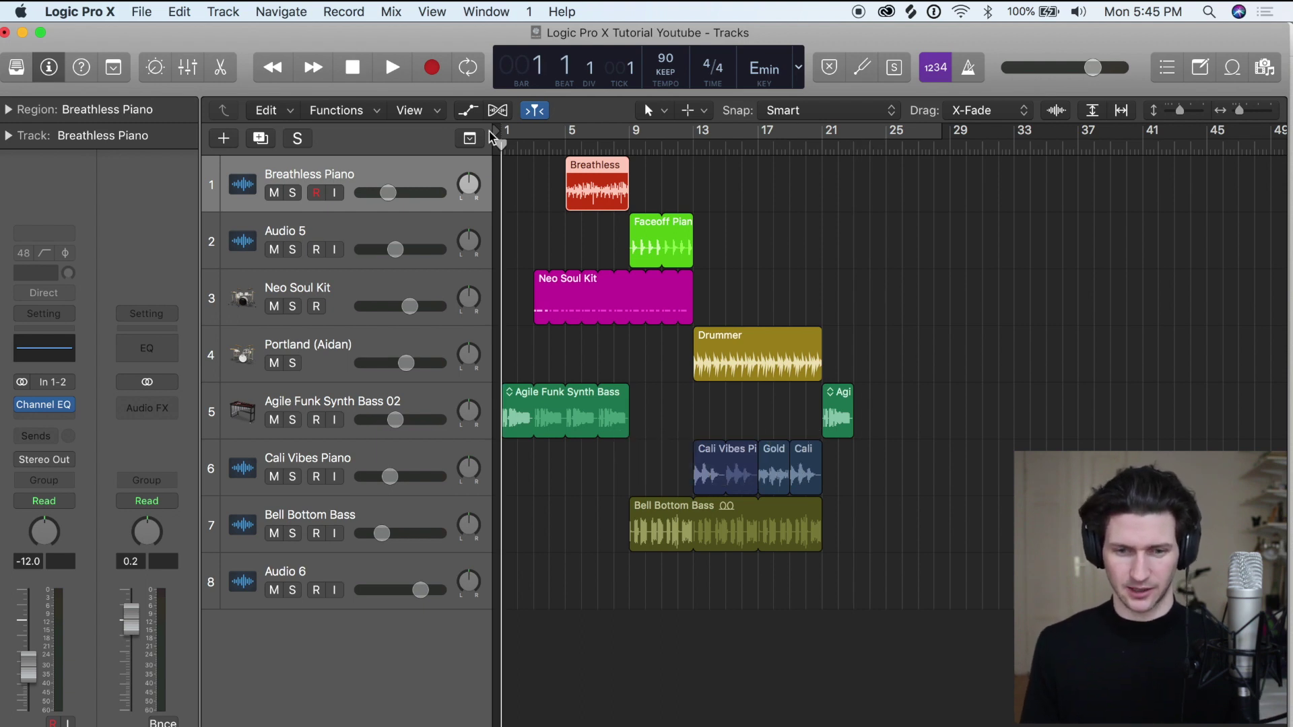
pyautogui.click(698, 149)
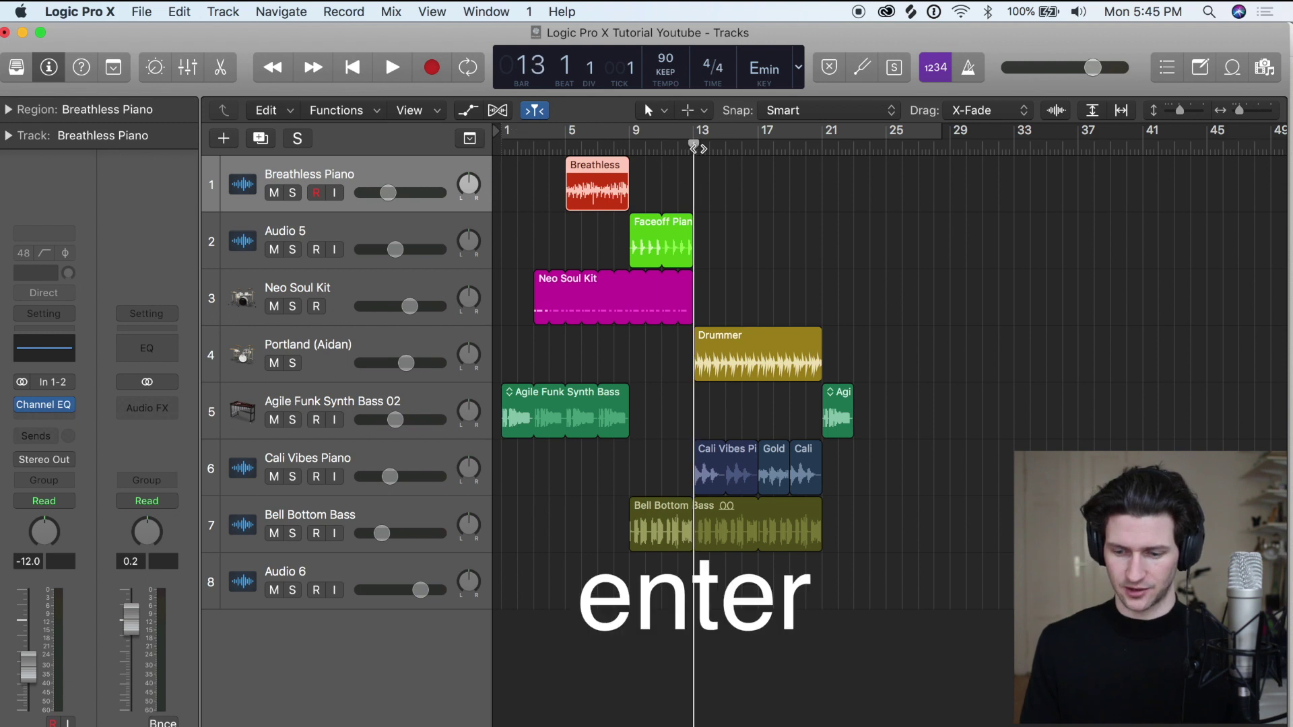
pyautogui.press('Return')
# Move the Breathless region to the playhead at bar 1, then undo it back to bar 5.
pyautogui.press(';')
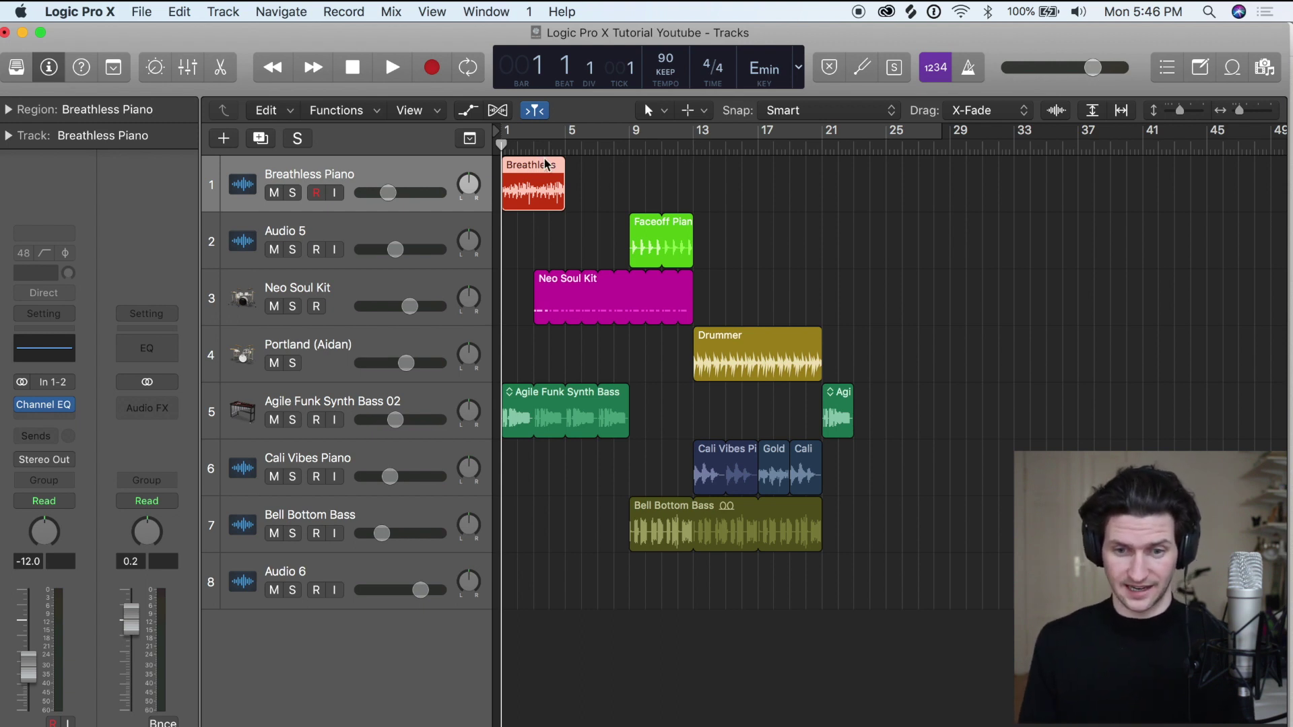
pyautogui.moveTo(546, 165)
pyautogui.mouseDown()
pyautogui.moveTo(609, 165)
pyautogui.moveTo(532, 168)
pyautogui.mouseUp()
pyautogui.press('super+z')
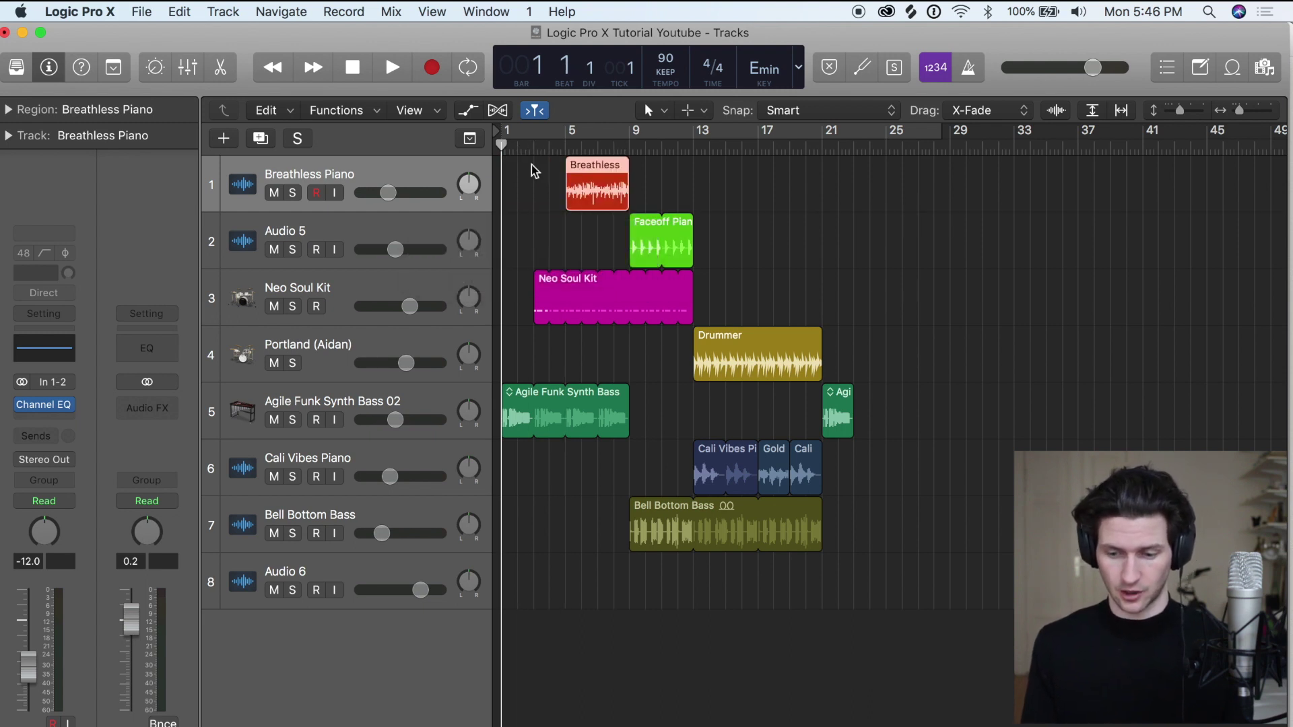
pyautogui.press('super+shift+z')
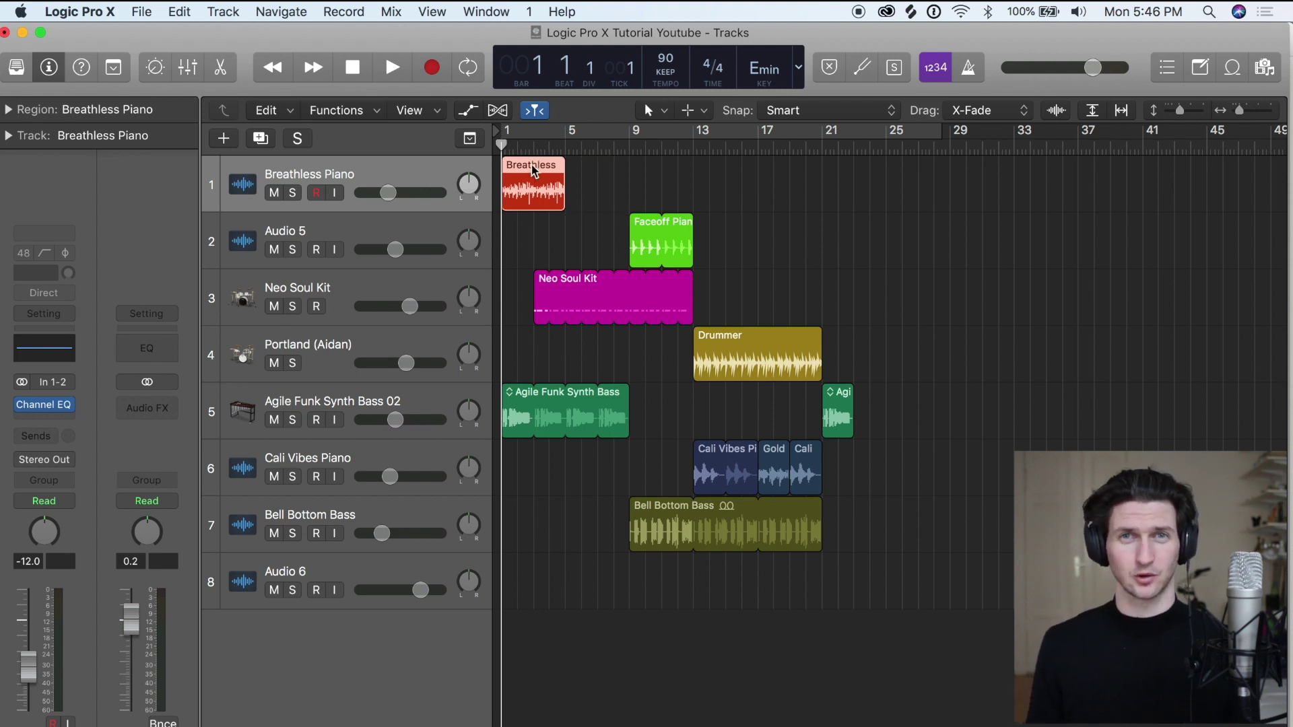
pyautogui.press('super+z')
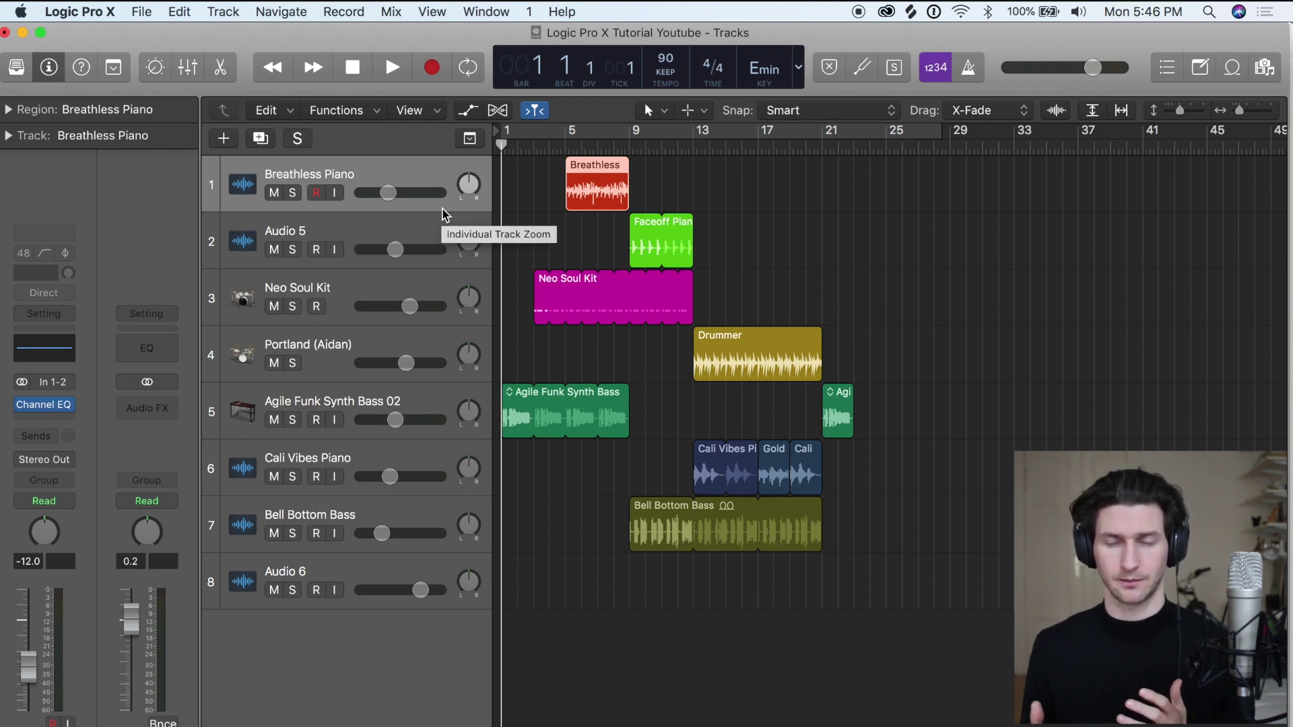
pyautogui.click(292, 193)
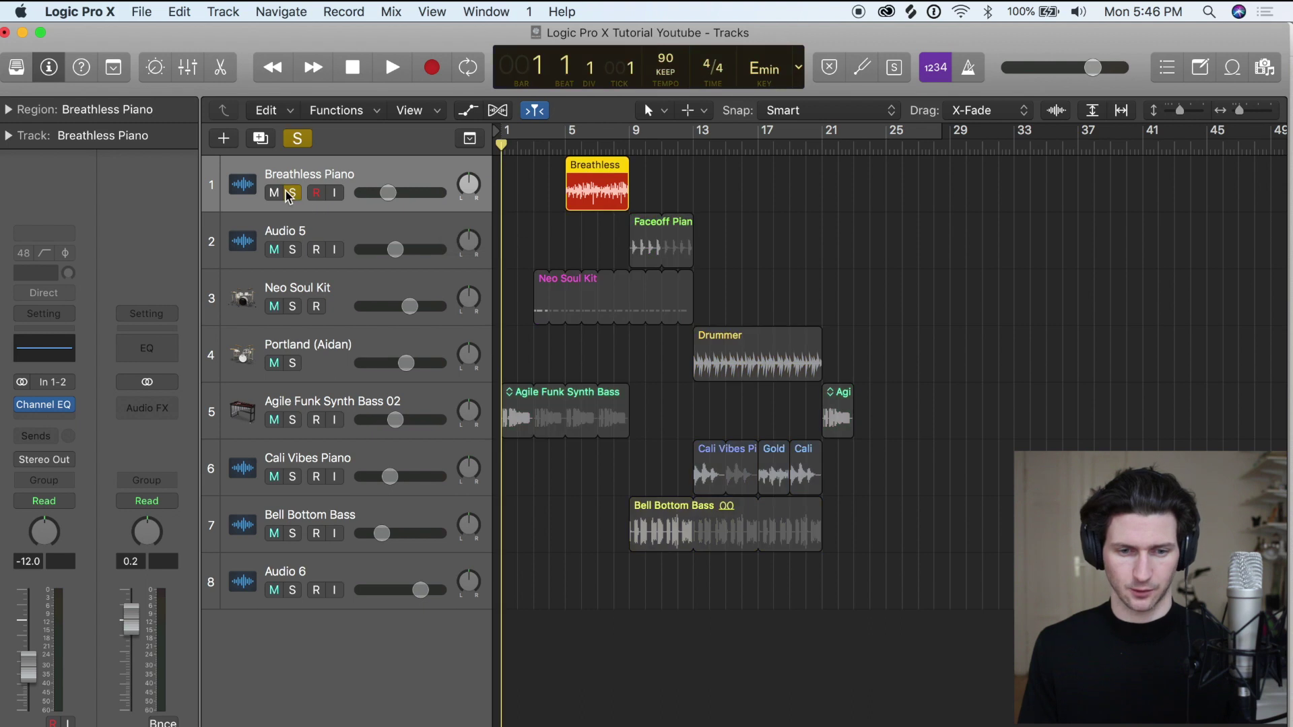
pyautogui.click(274, 193)
pyautogui.click(290, 193)
pyautogui.click(275, 194)
pyautogui.press('s')
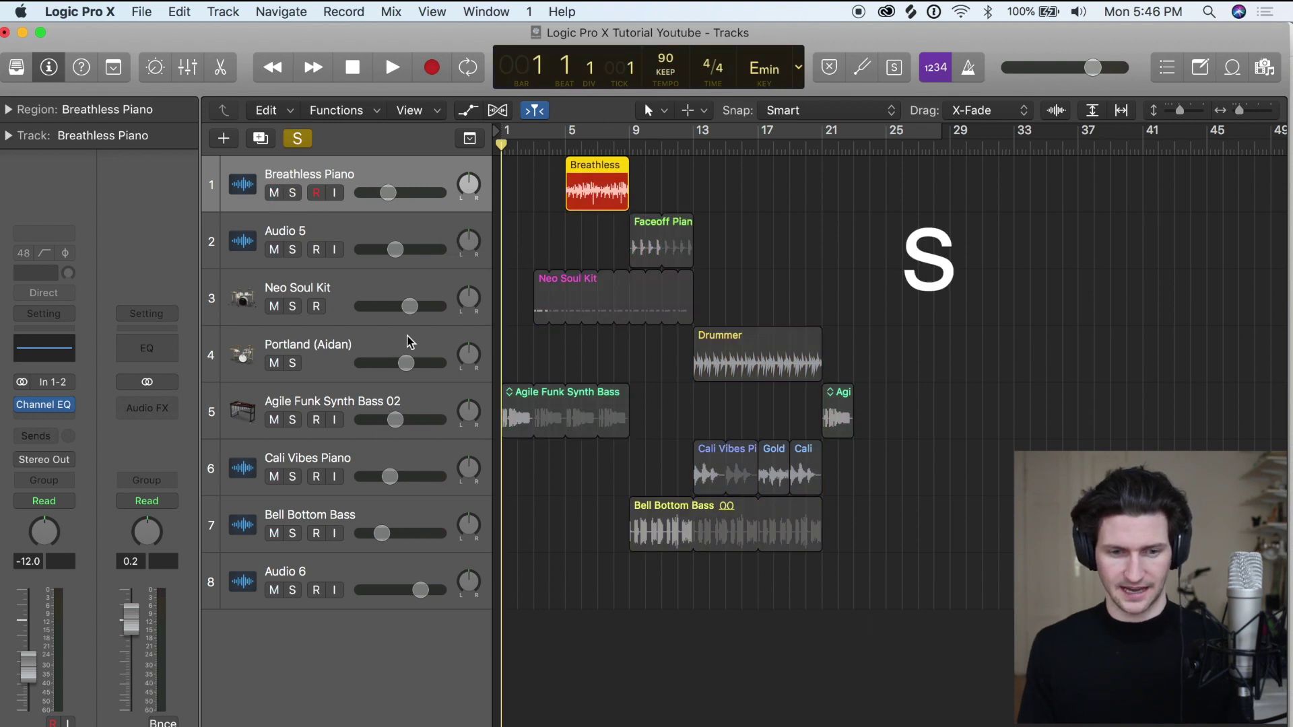
pyautogui.press('m')
pyautogui.press('m')
pyautogui.press('m')
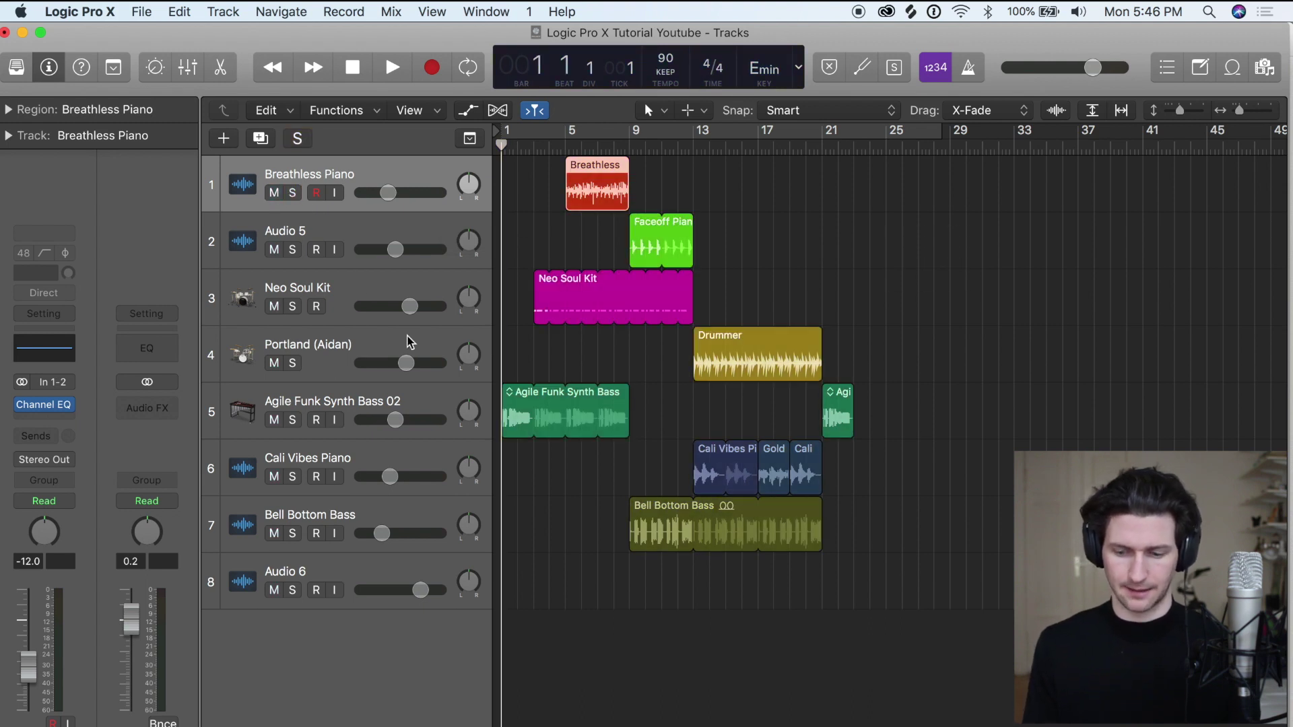
pyautogui.press('Down')
pyautogui.press('Down')
pyautogui.press('Down')
pyautogui.press('Down')
pyautogui.press('Down')
pyautogui.press('Down')
pyautogui.press('Down')
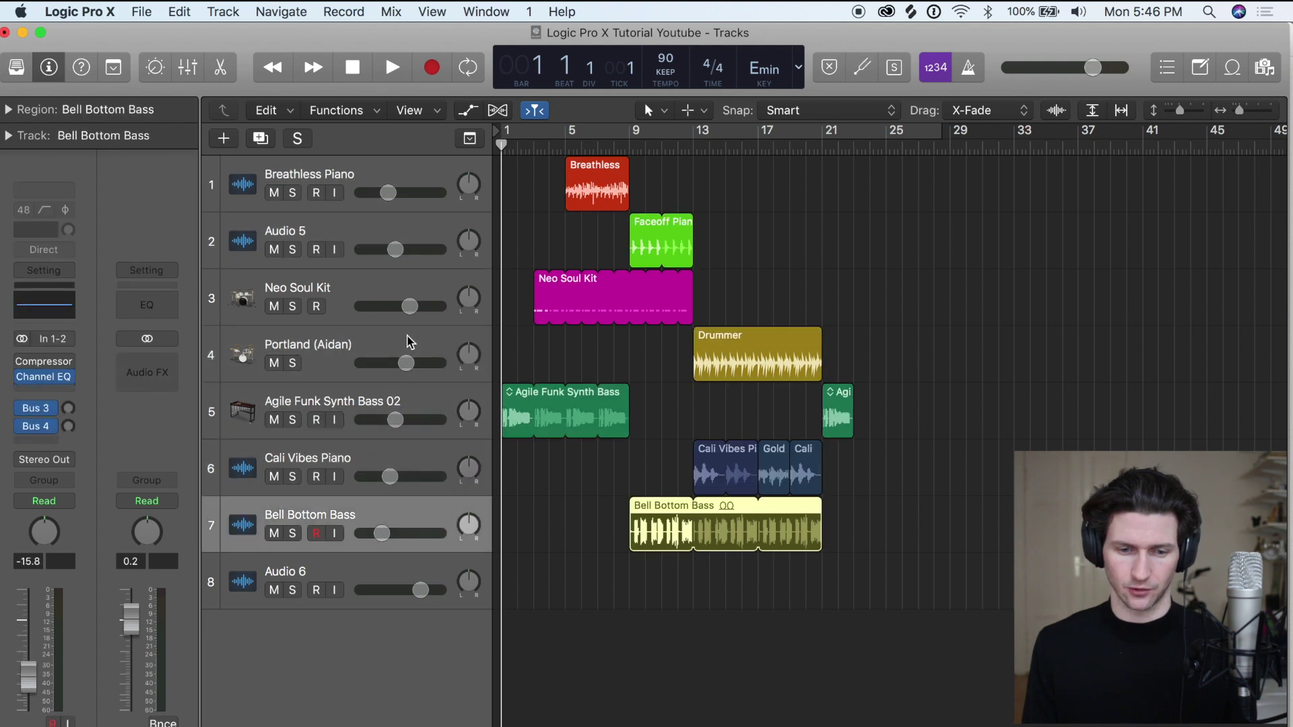
pyautogui.press('Up')
pyautogui.press('Up')
pyautogui.press('Up')
pyautogui.press('Up')
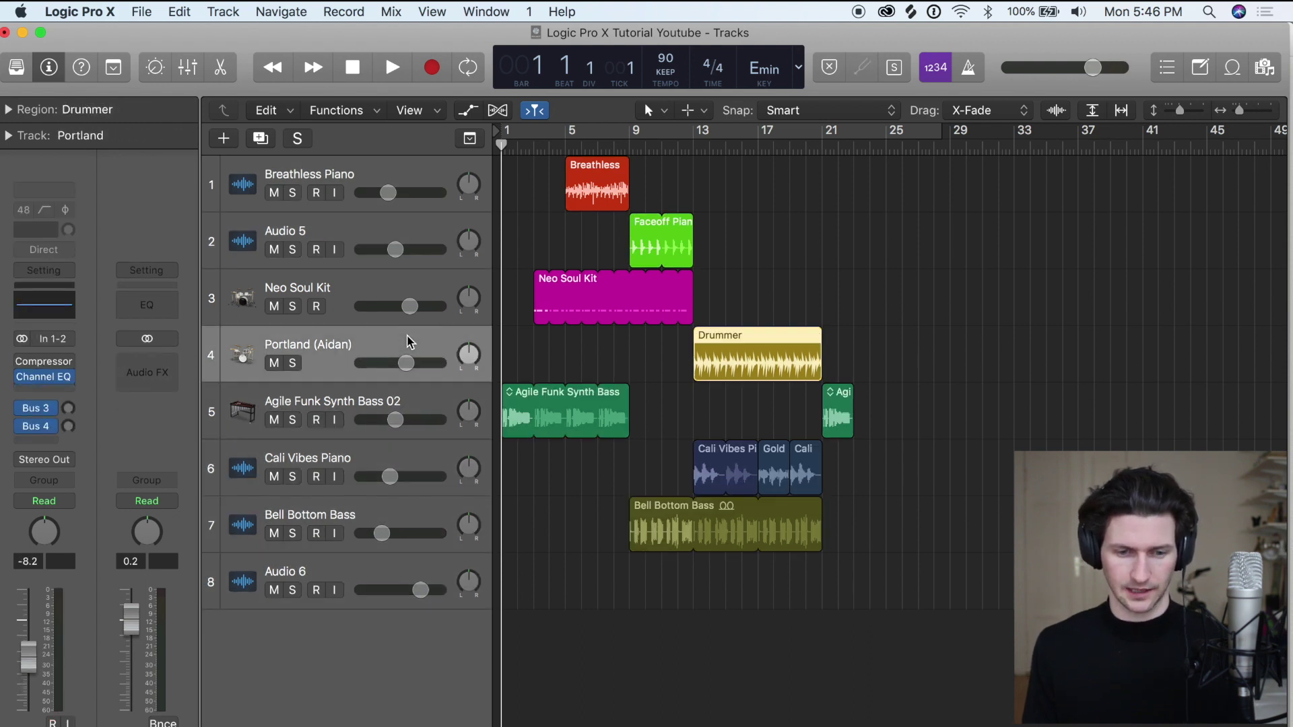
pyautogui.press('m')
pyautogui.press('Up')
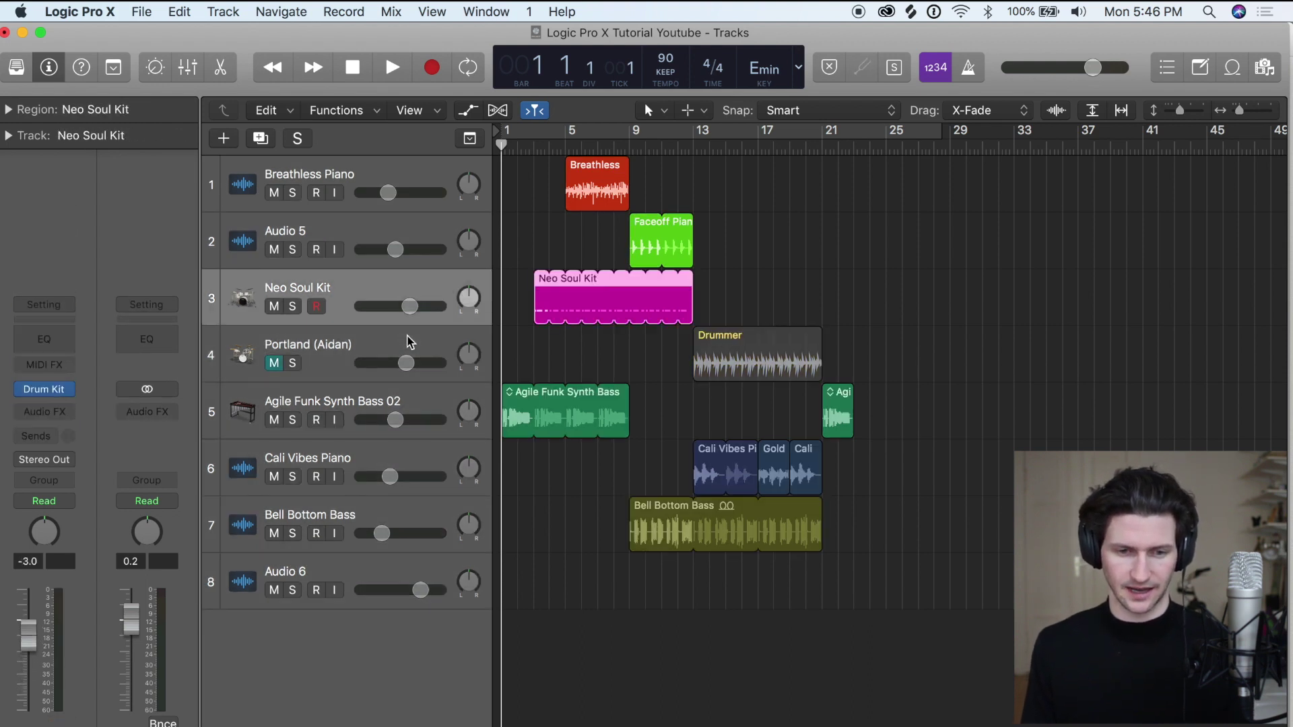
pyautogui.press('Up')
pyautogui.press('m')
pyautogui.press('Down')
pyautogui.press('Up')
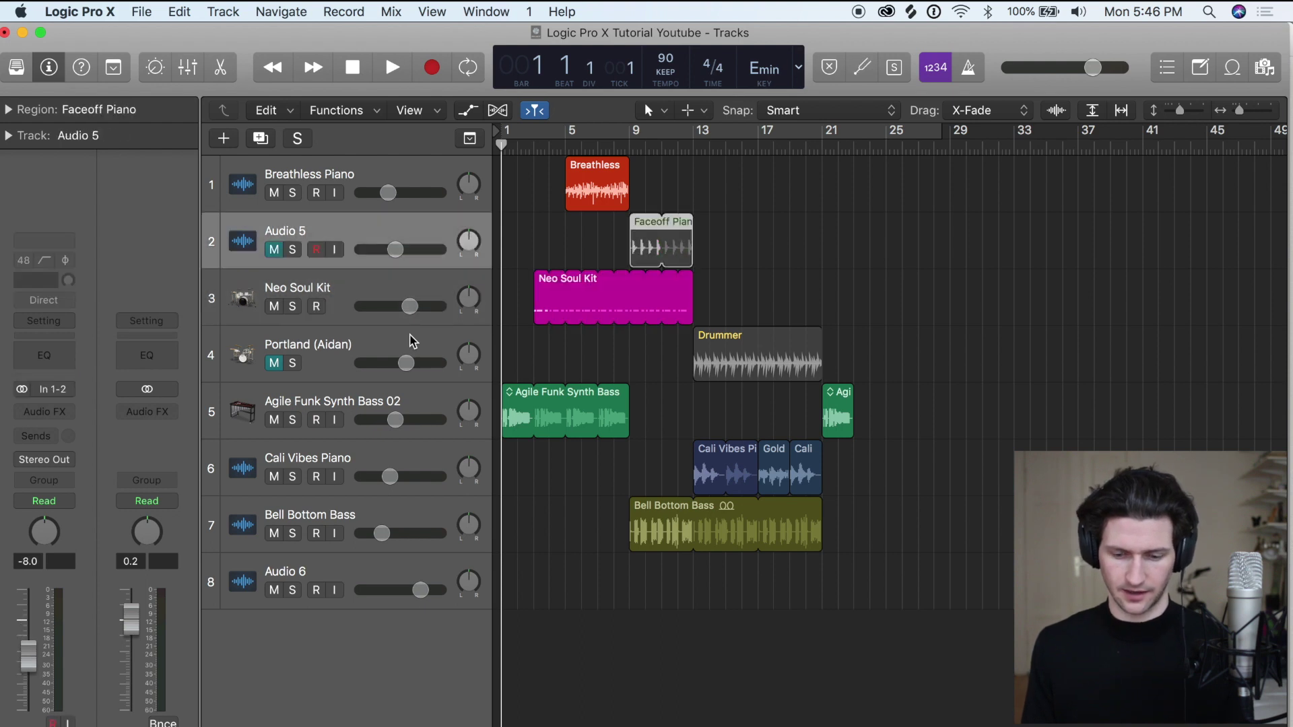
pyautogui.press('m')
pyautogui.press('Down')
pyautogui.press('Down')
pyautogui.press('m')
pyautogui.press('Down')
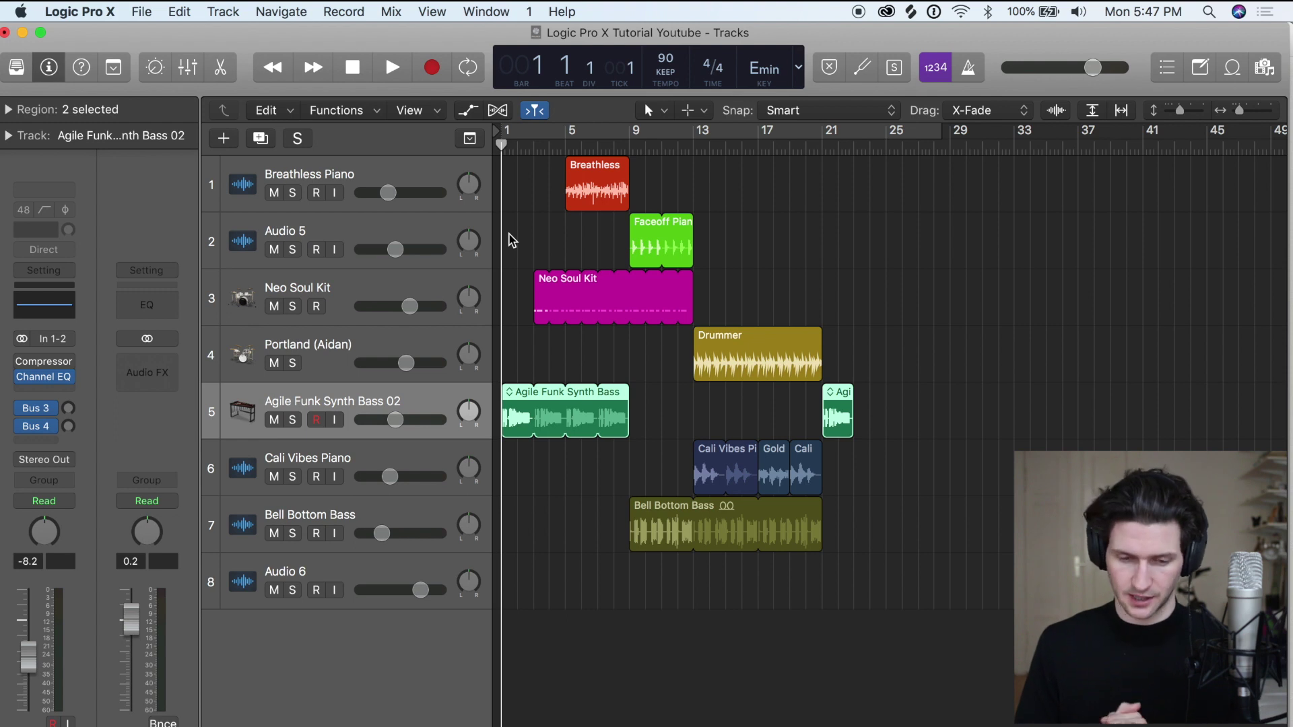
pyautogui.press('super+comma')
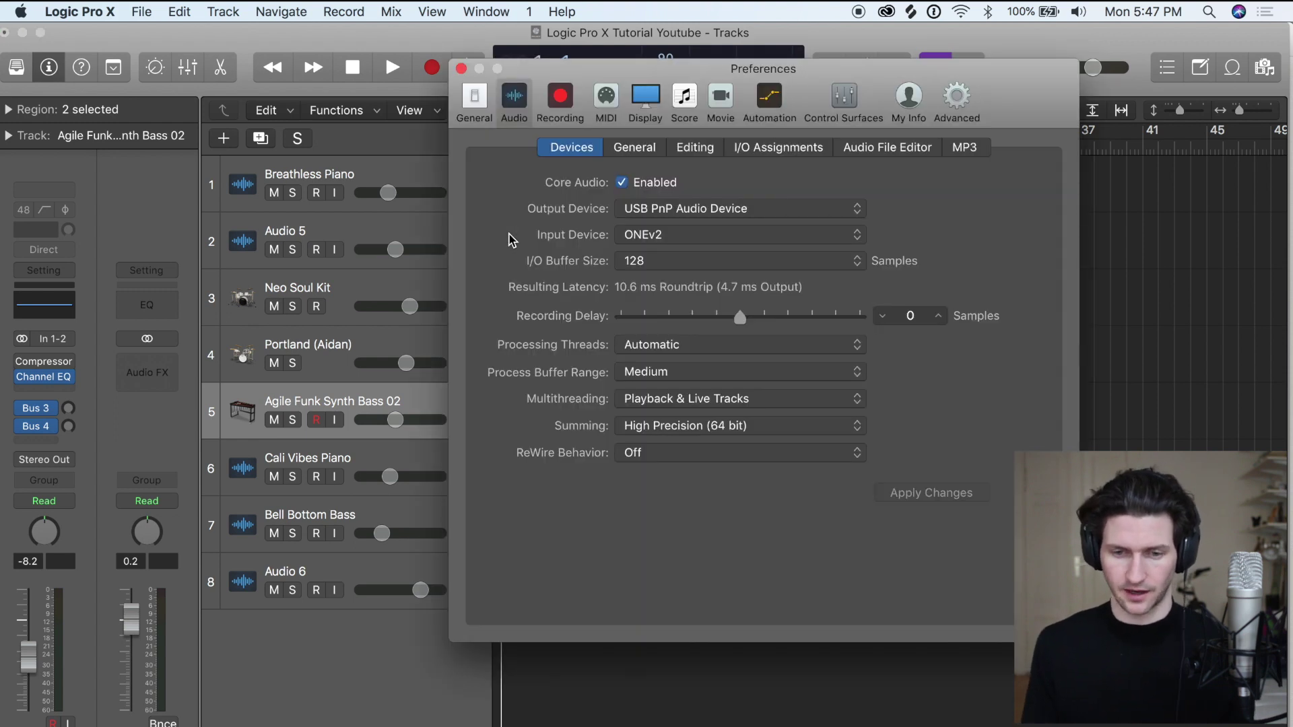
pyautogui.moveTo(851, 72); pyautogui.dragTo(680, 91)
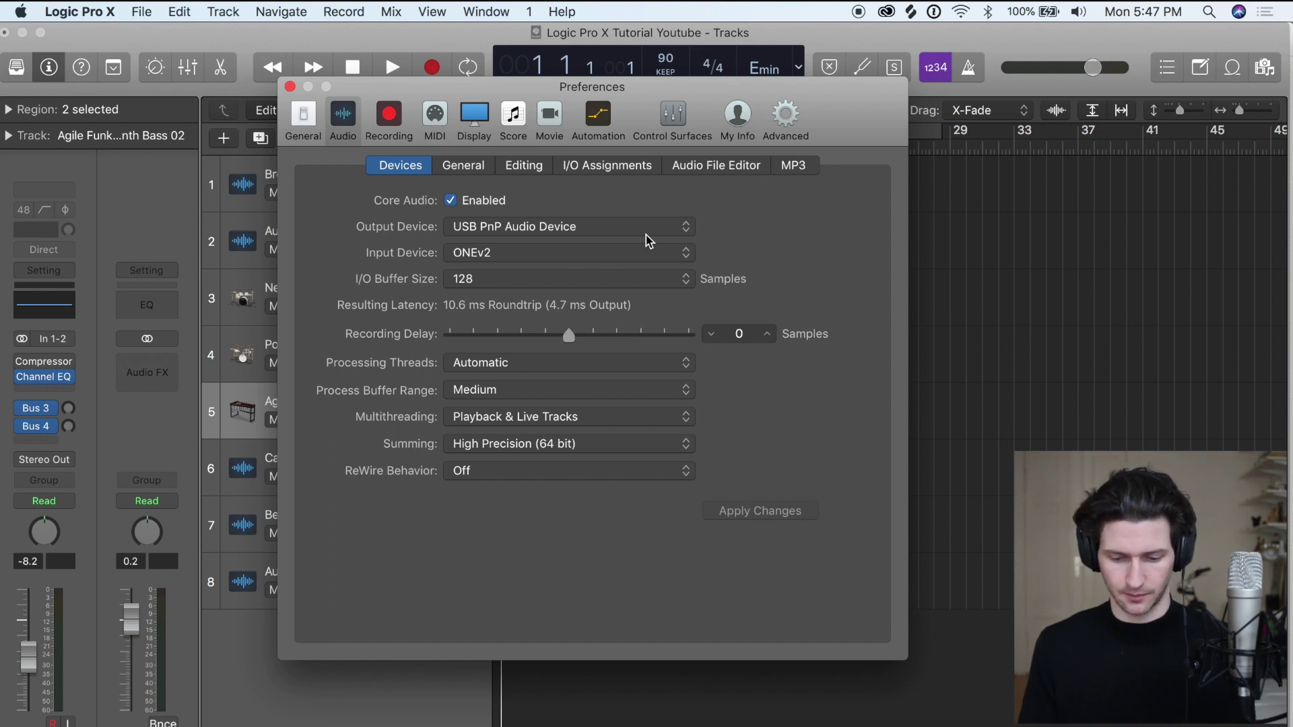
pyautogui.press('super+w')
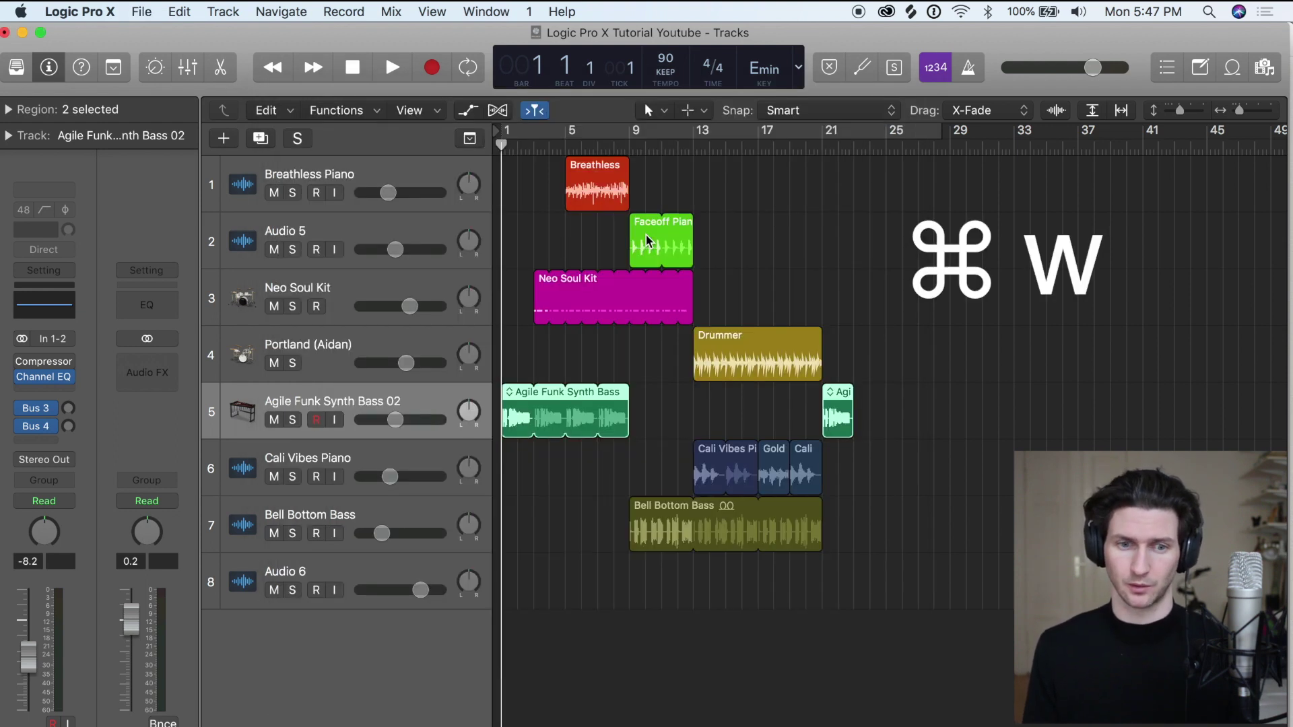
pyautogui.click(101, 12)
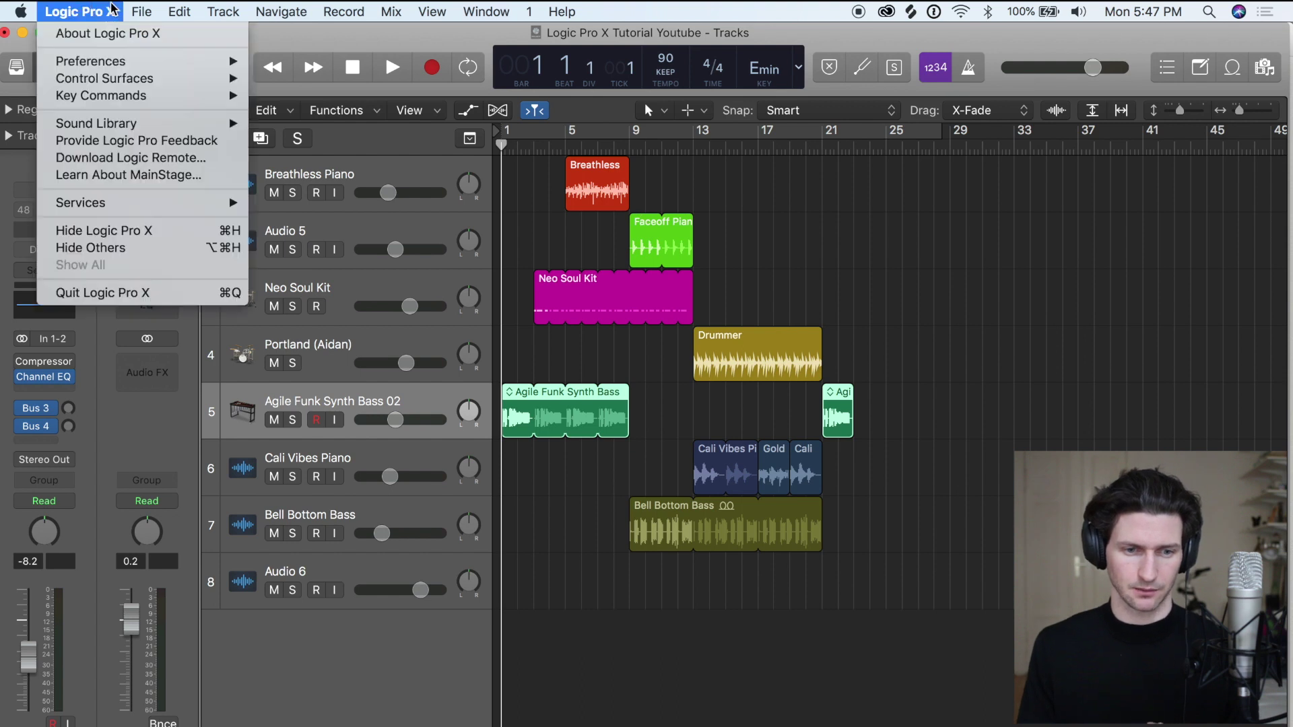
pyautogui.moveTo(112, 71)
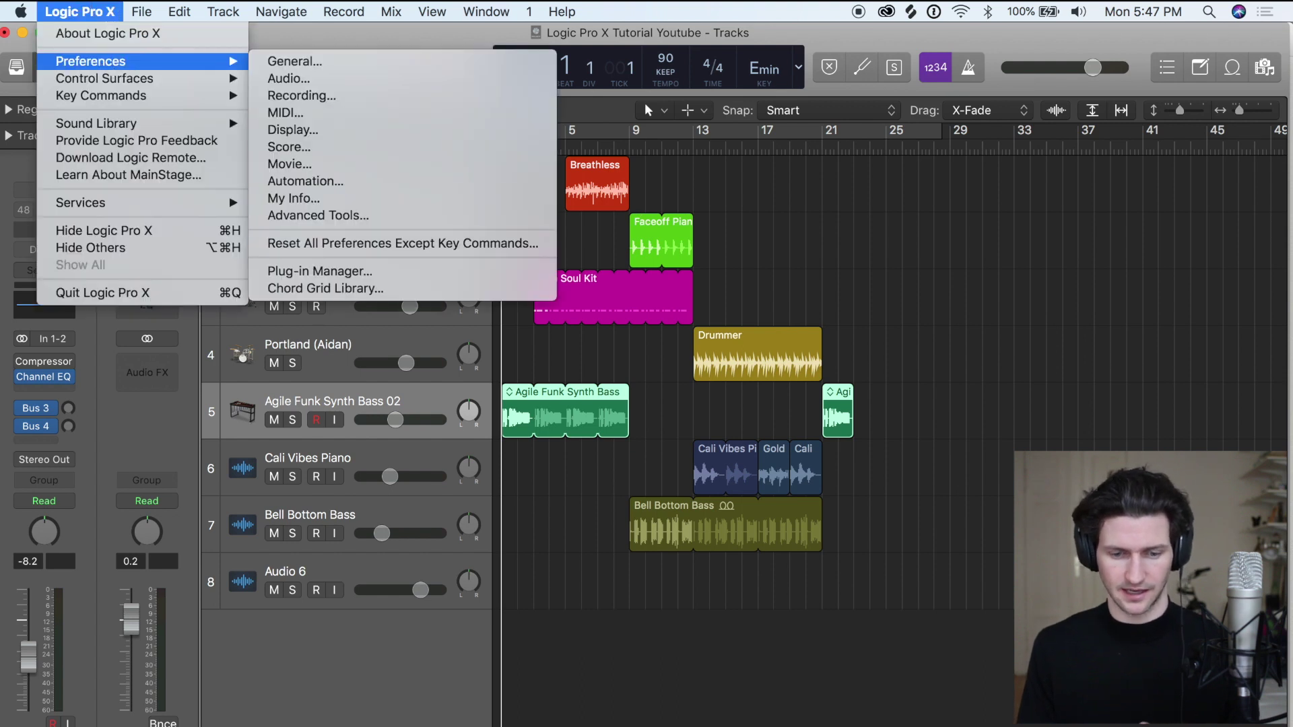
pyautogui.press('Escape')
pyautogui.press('super+comma')
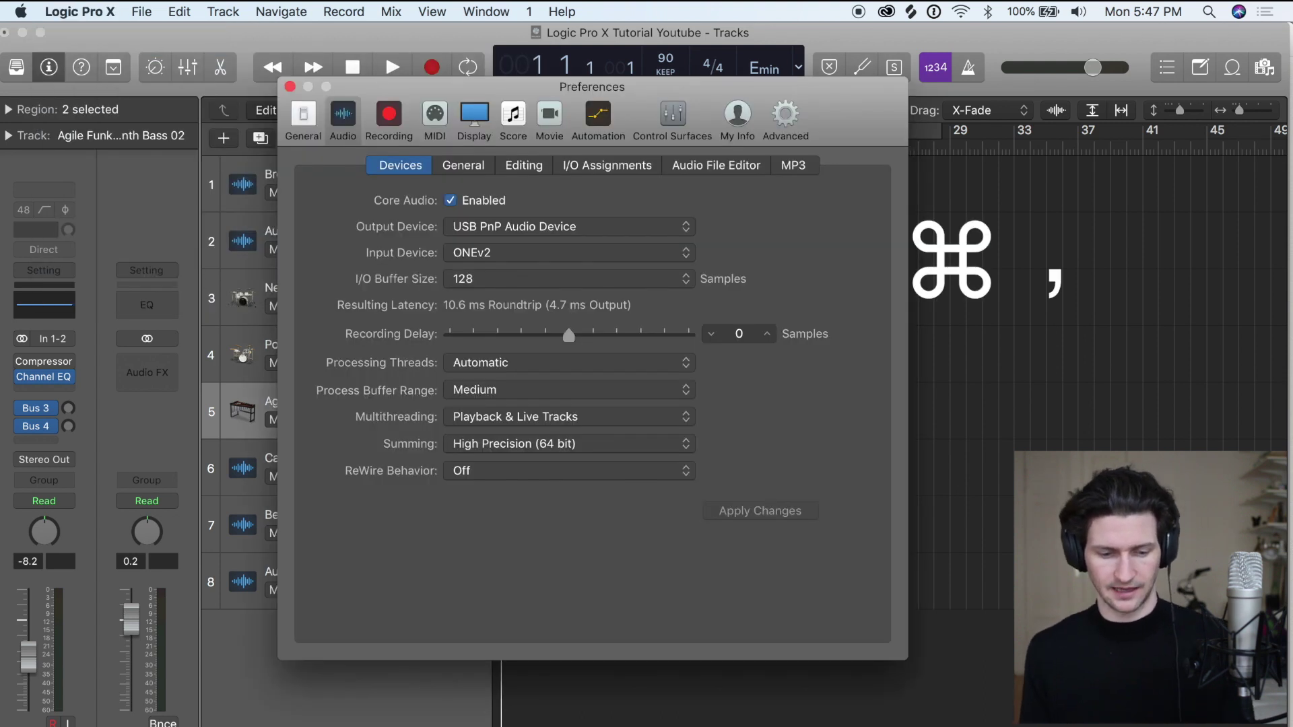
pyautogui.press('super+w')
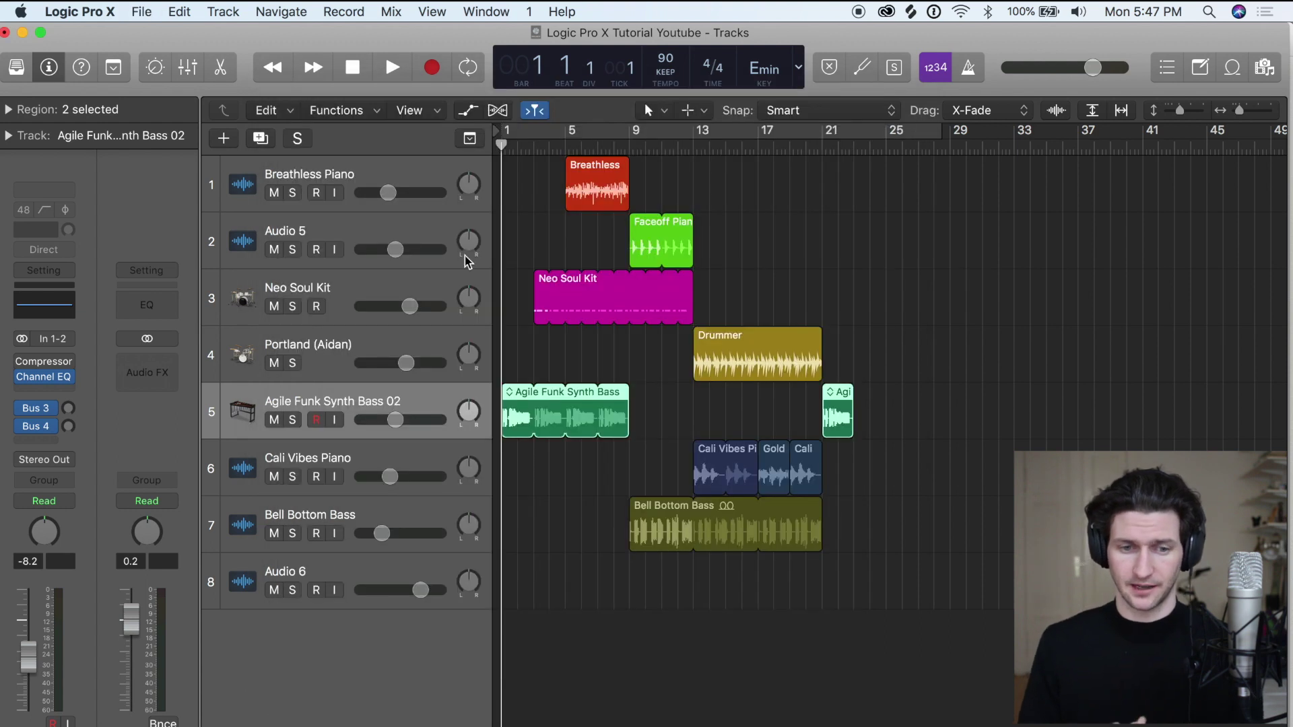
pyautogui.press('o')
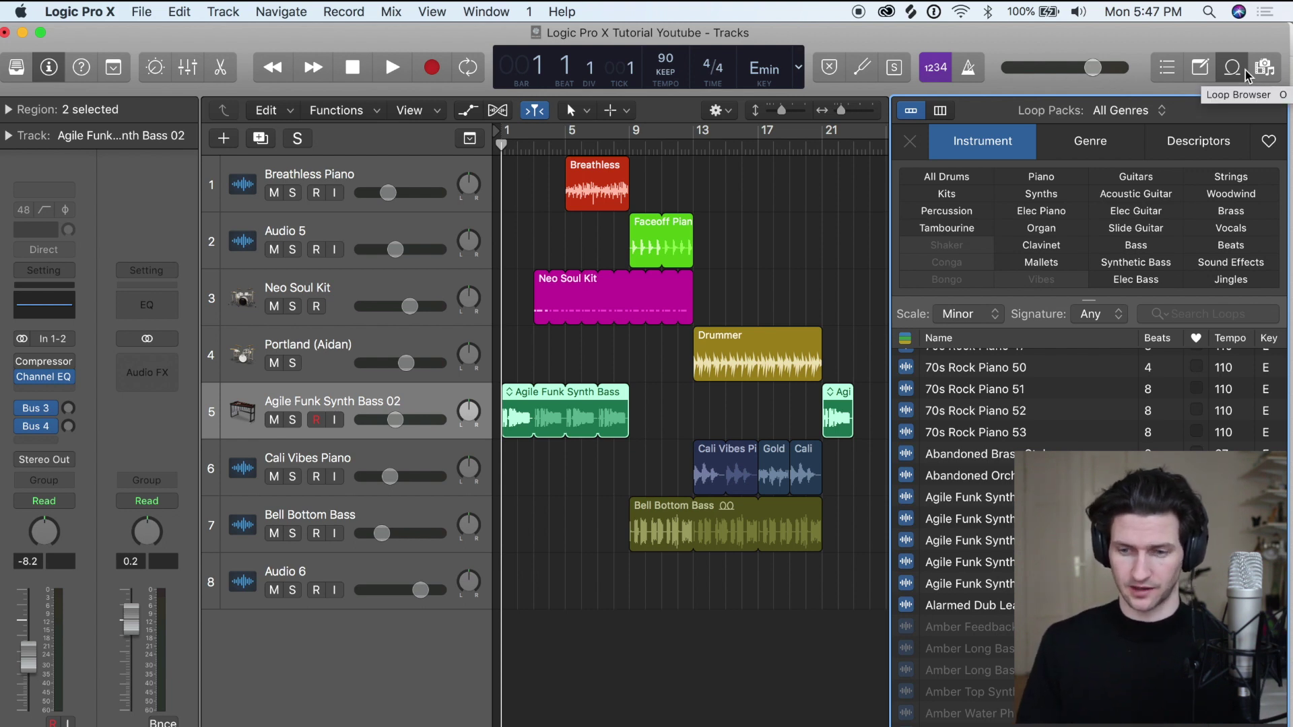
# Toggle the Loop Browser on and off several times, ending with it closed.
pyautogui.click(1246, 72)
pyautogui.click(1245, 72)
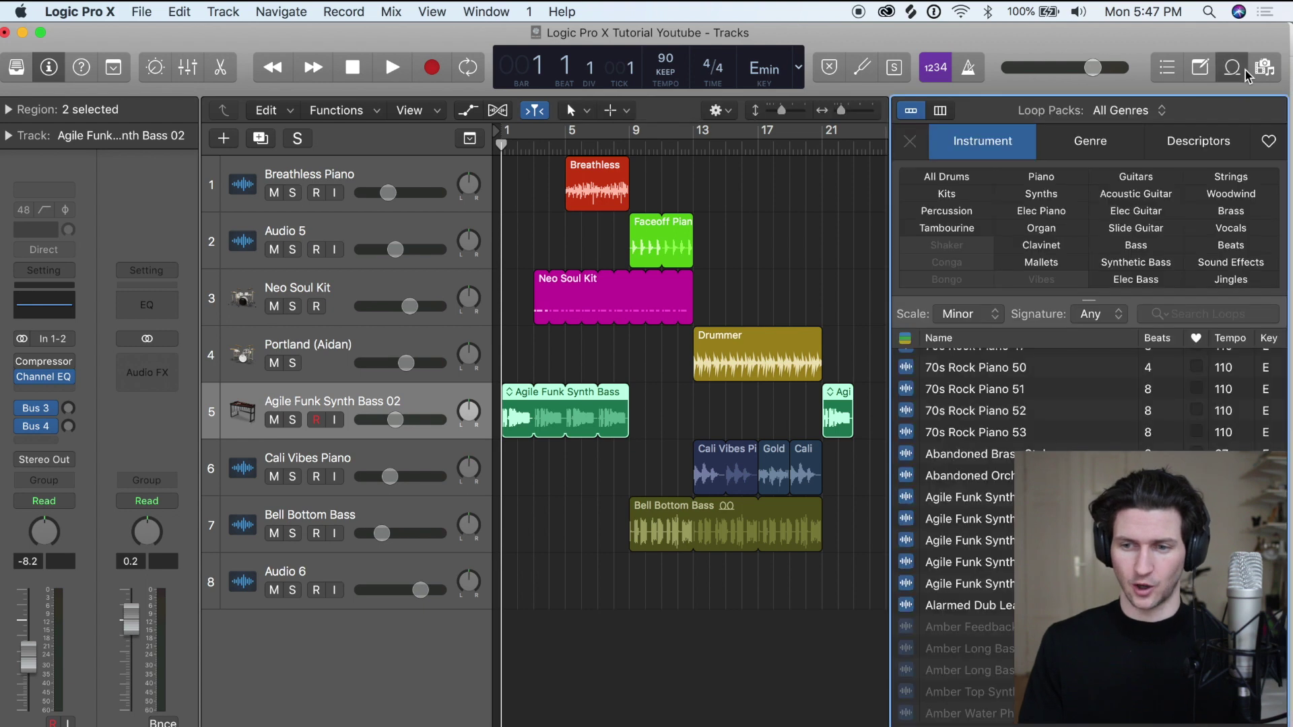
pyautogui.click(1245, 72)
pyautogui.click(1246, 72)
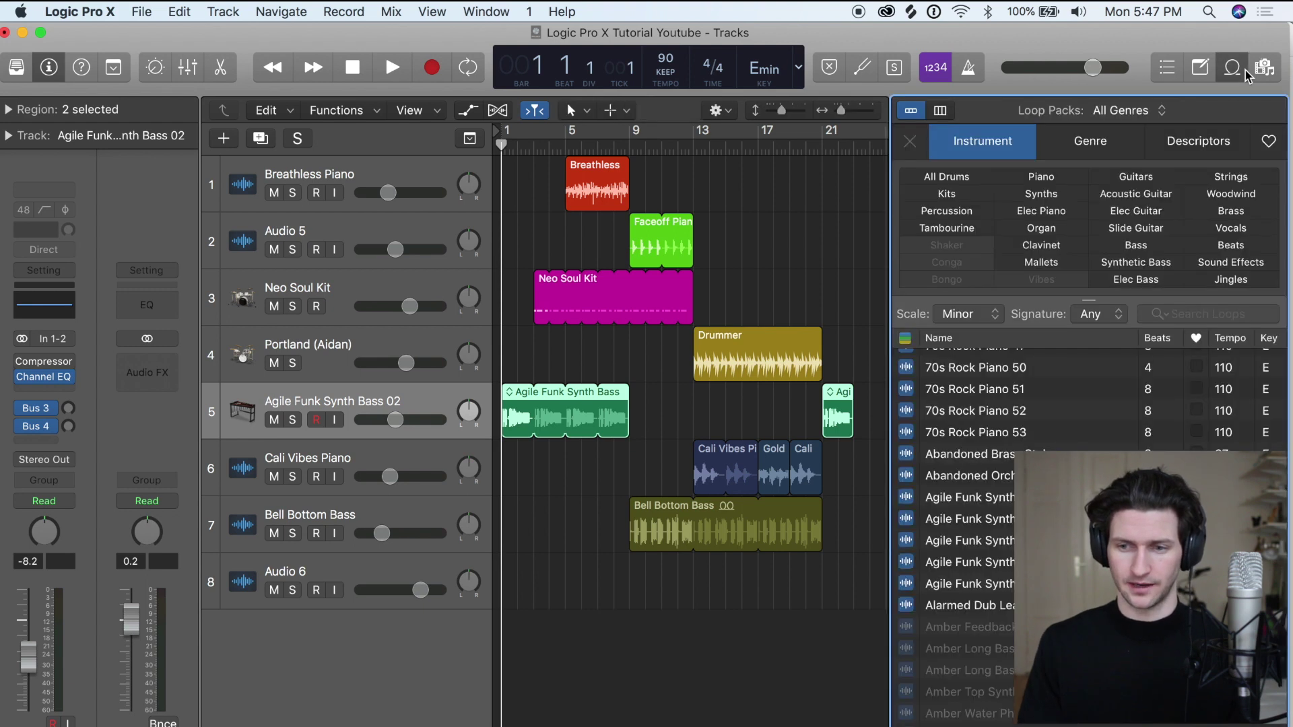
pyautogui.click(1245, 72)
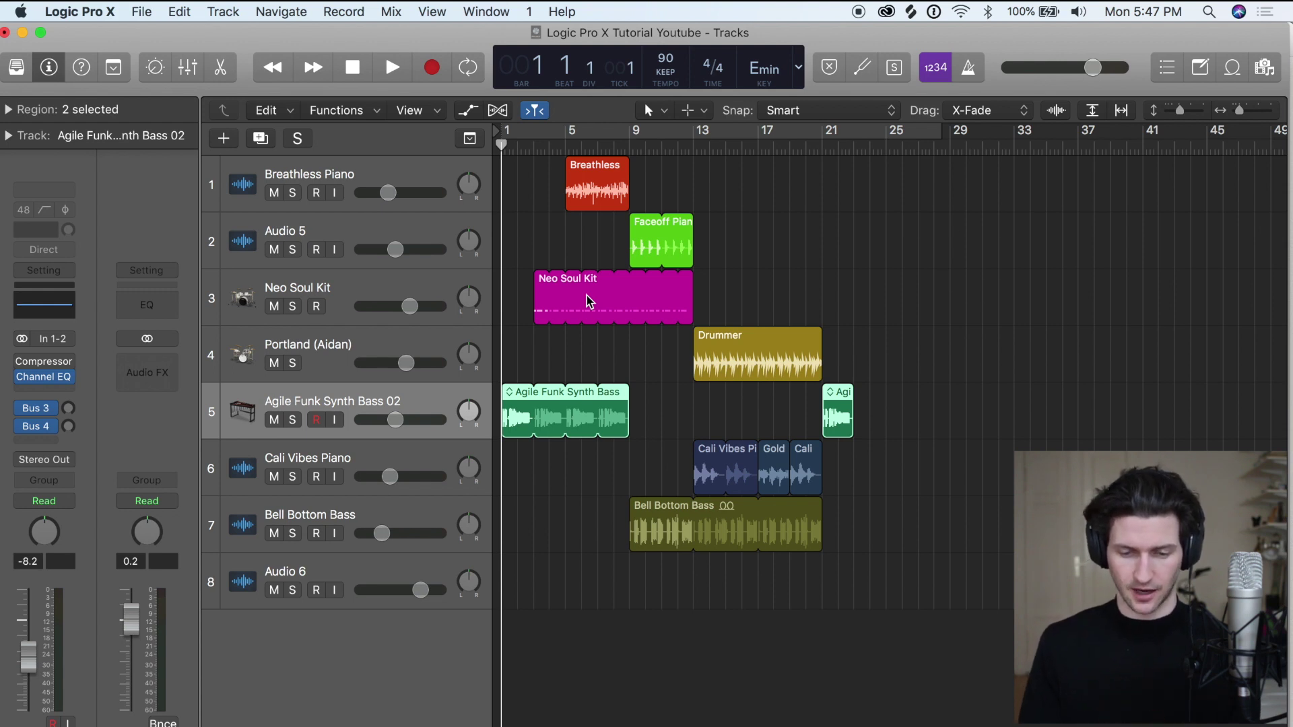
pyautogui.hotkey('alt', 'c')
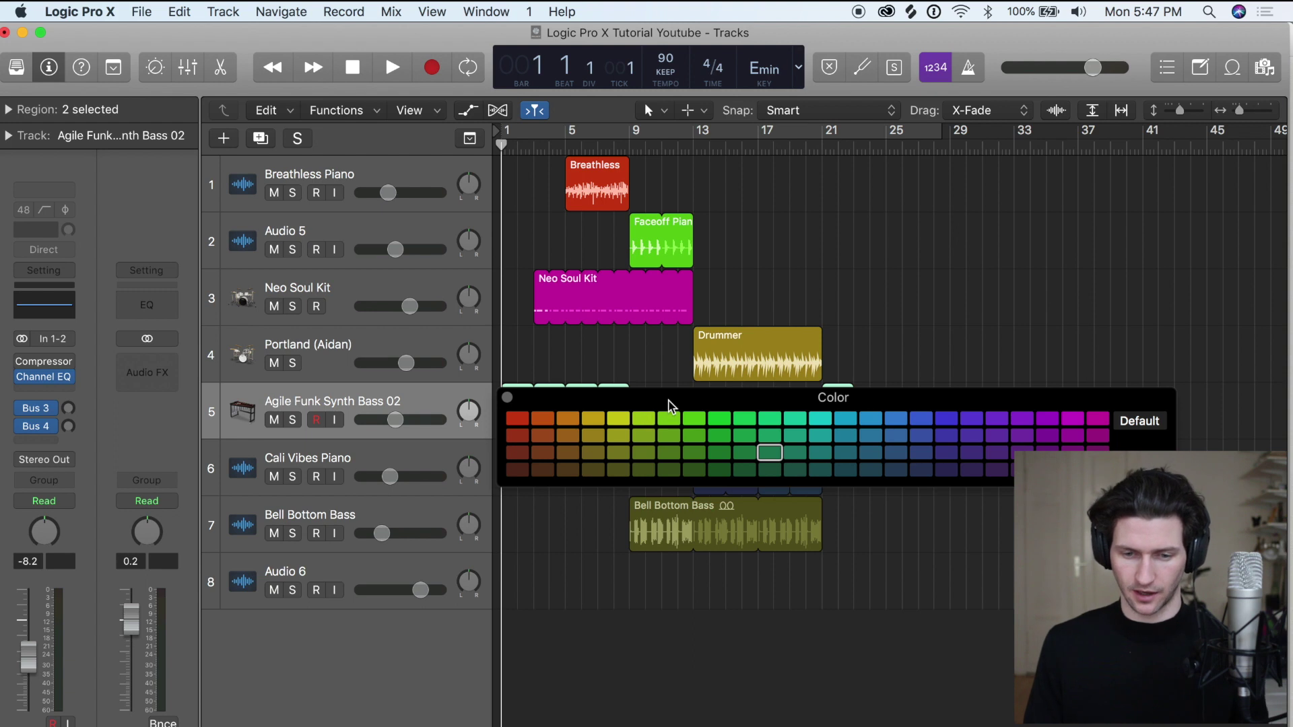
pyautogui.moveTo(669, 402); pyautogui.dragTo(659, 625)
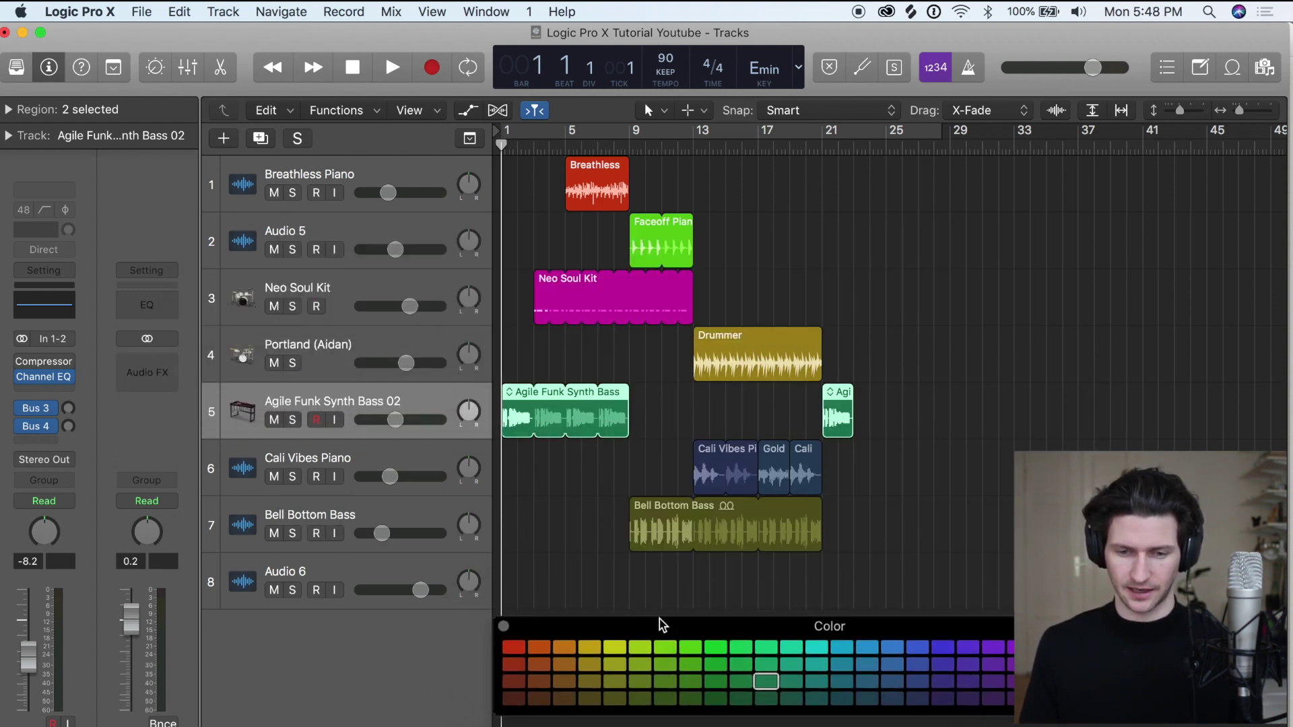
pyautogui.click(539, 647)
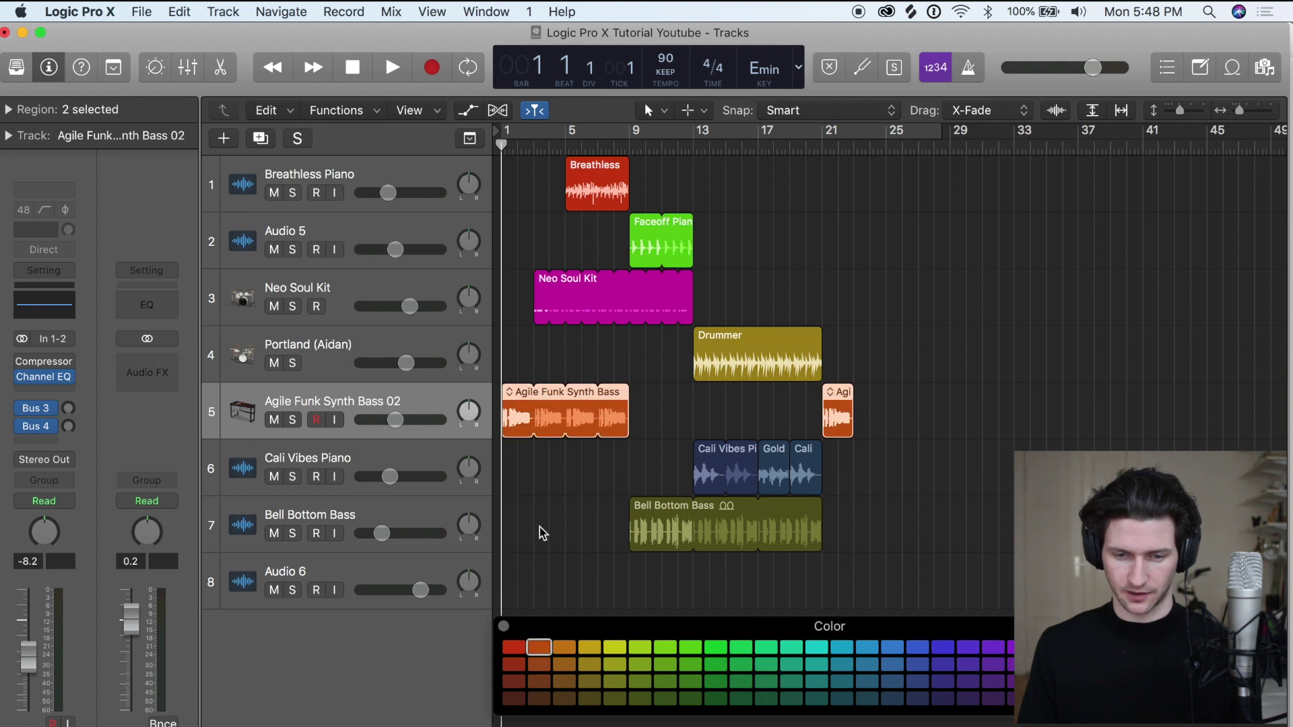
pyautogui.click(763, 668)
pyautogui.click(503, 627)
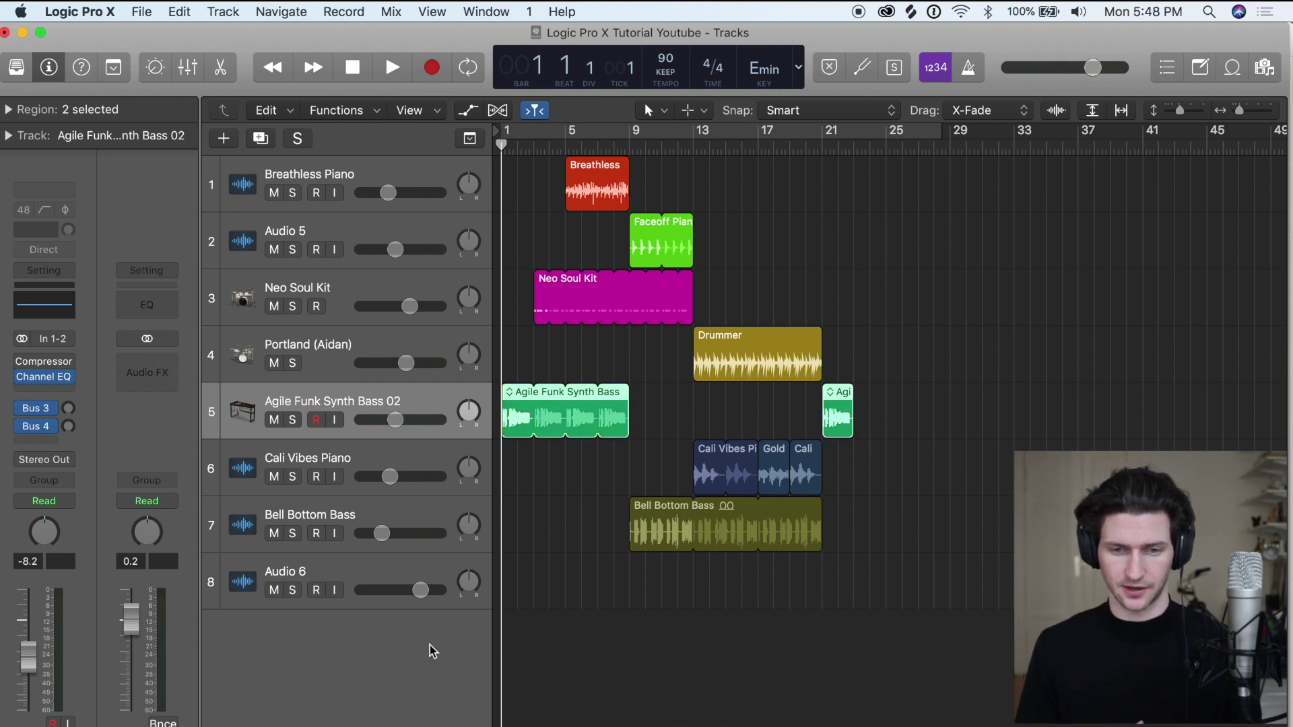
pyautogui.click(505, 11)
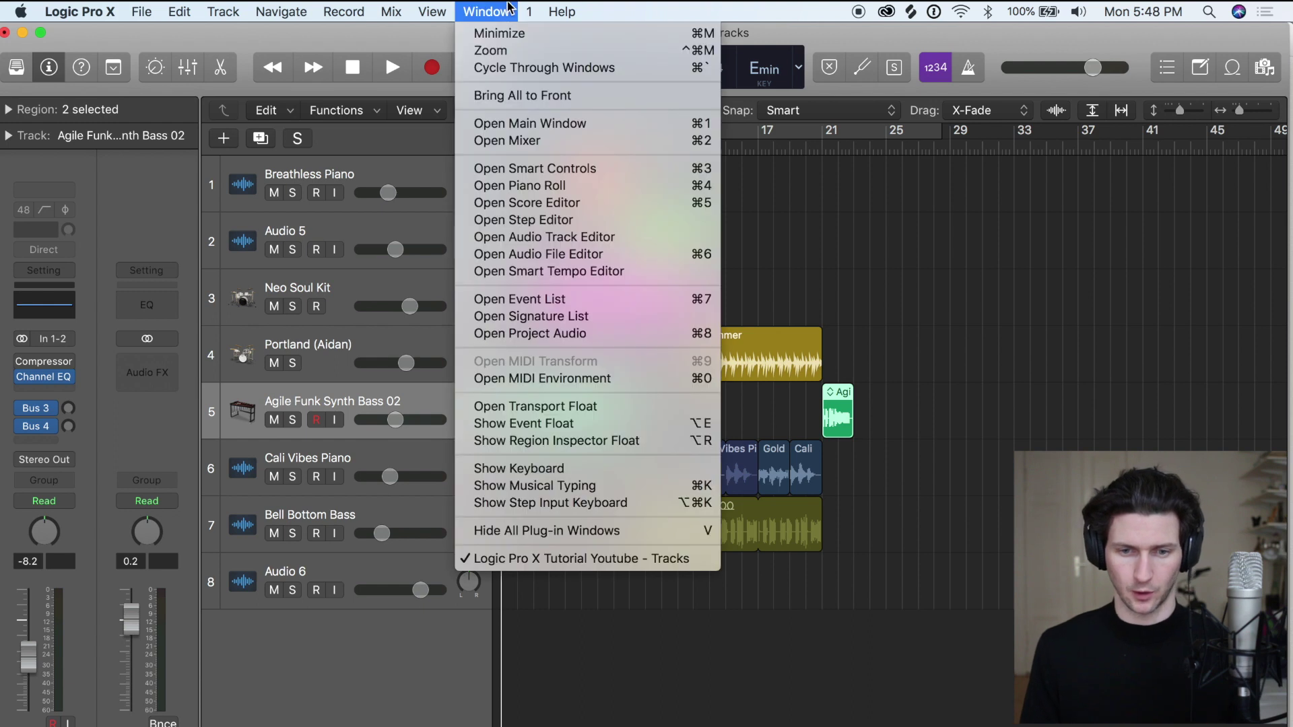
pyautogui.click(364, 668)
pyautogui.press('super+2')
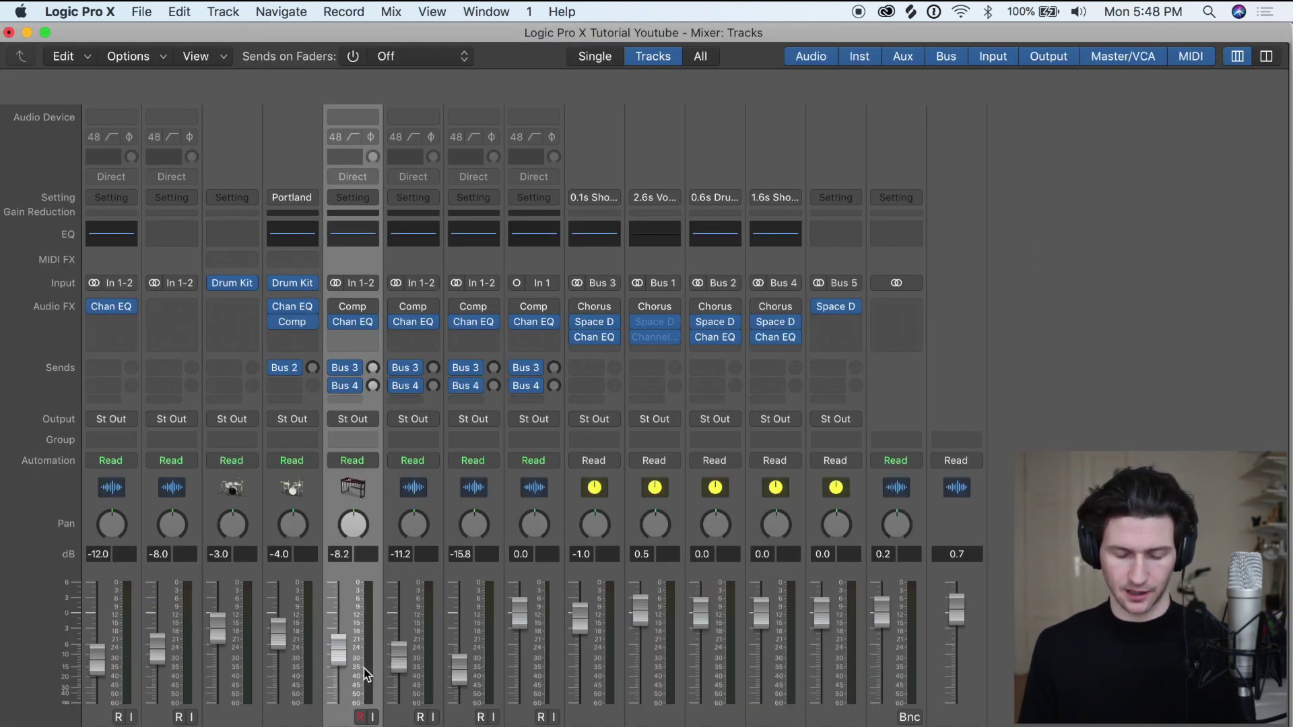
pyautogui.press('super+w')
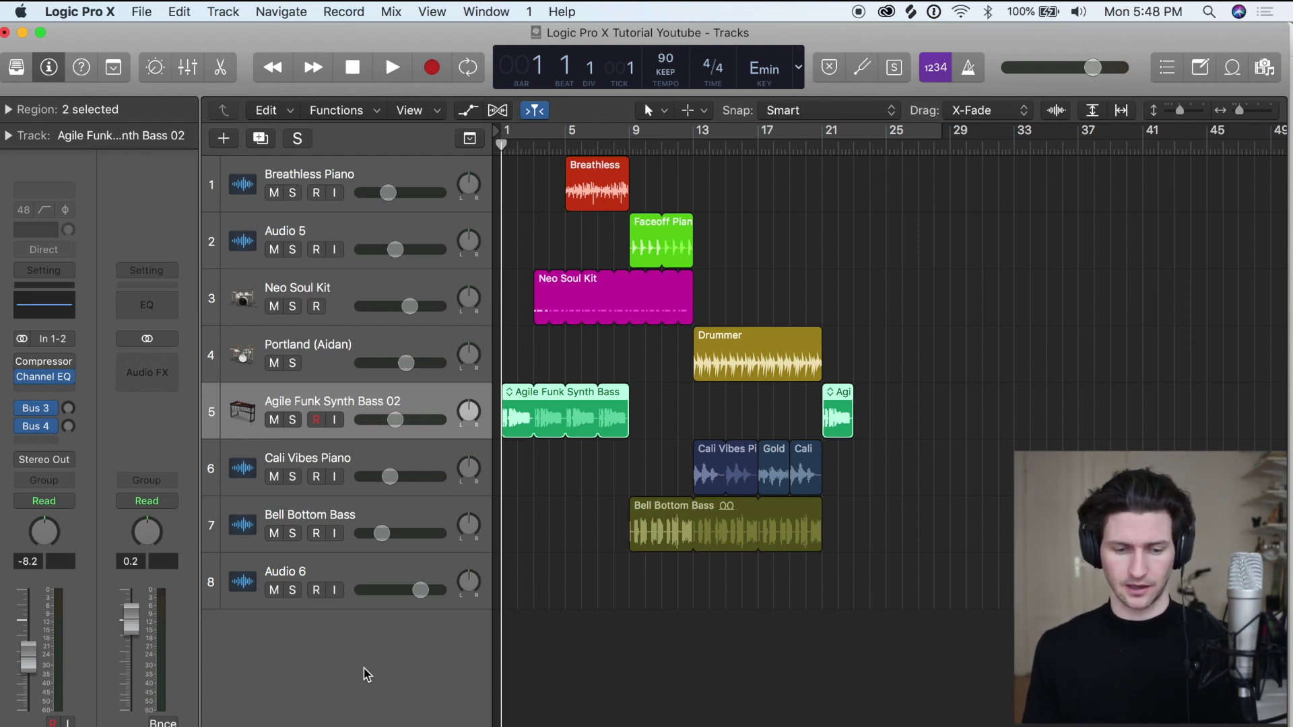
pyautogui.press('super+2')
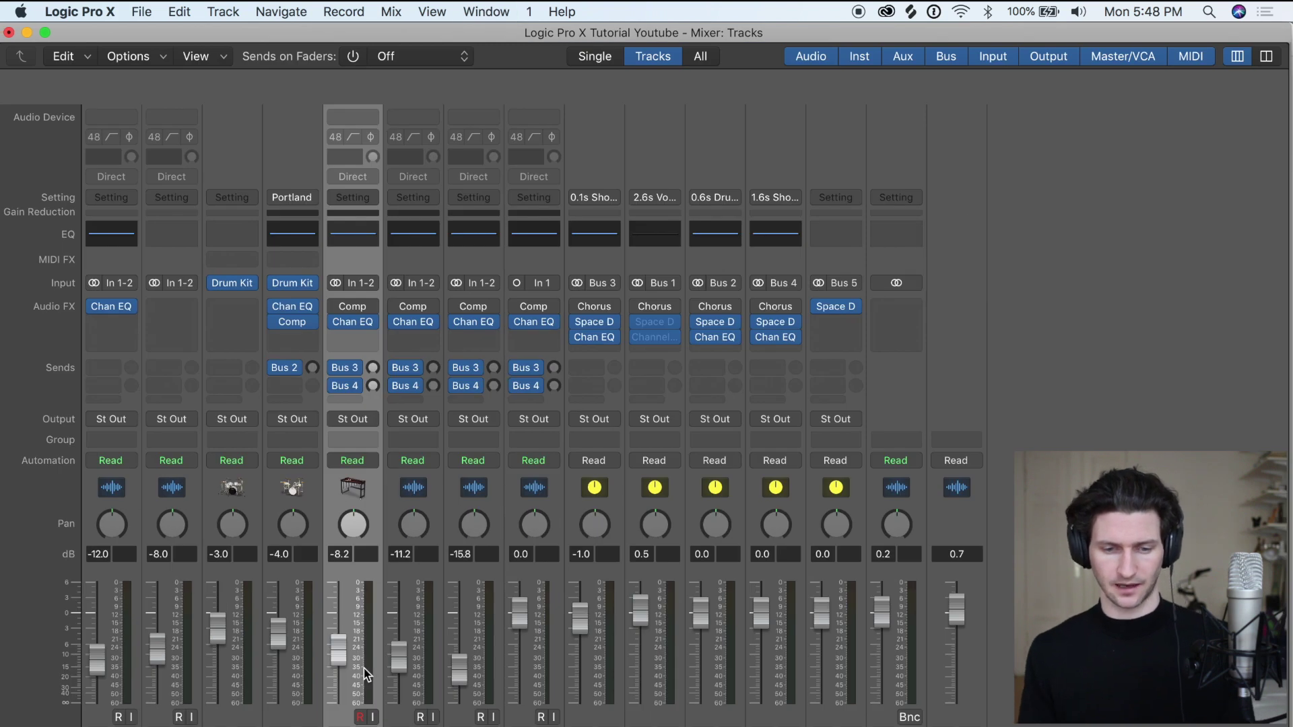
pyautogui.press('super+w')
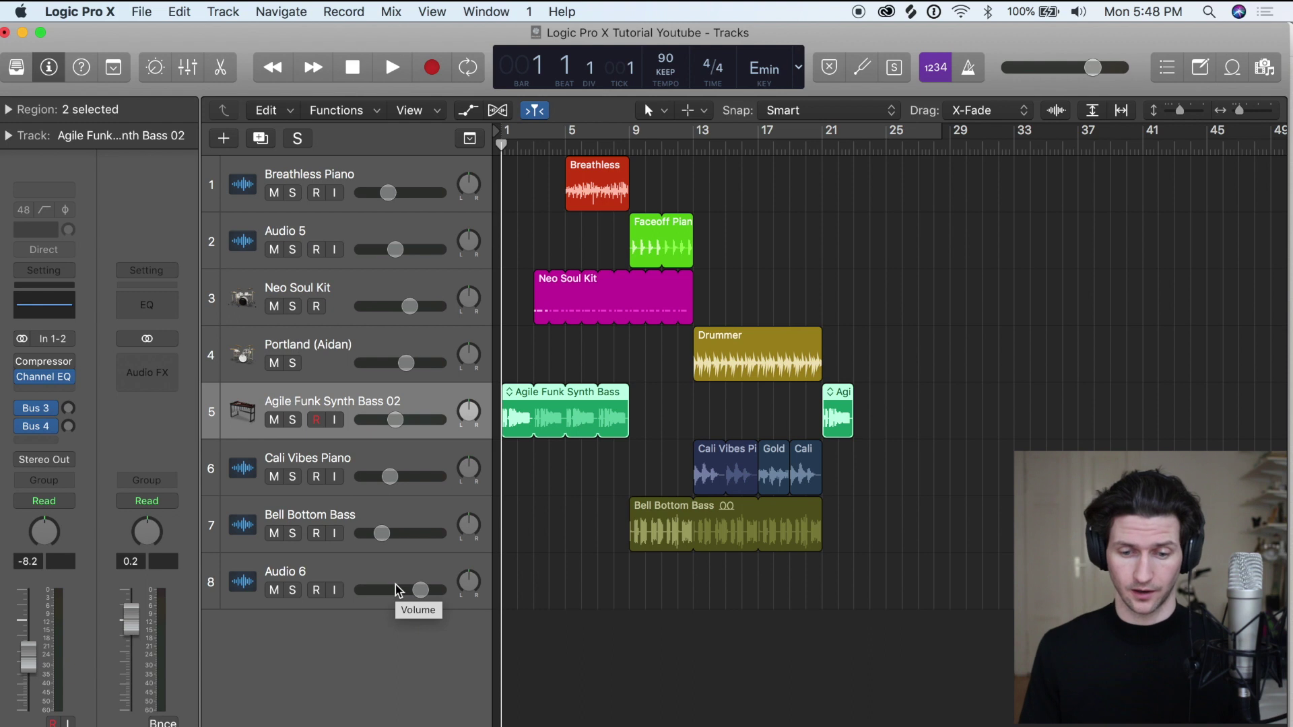
# Select the Bell Bottom Bass track and duplicate it with Cmd-D.
pyautogui.press('super+d')
pyautogui.click(404, 523)
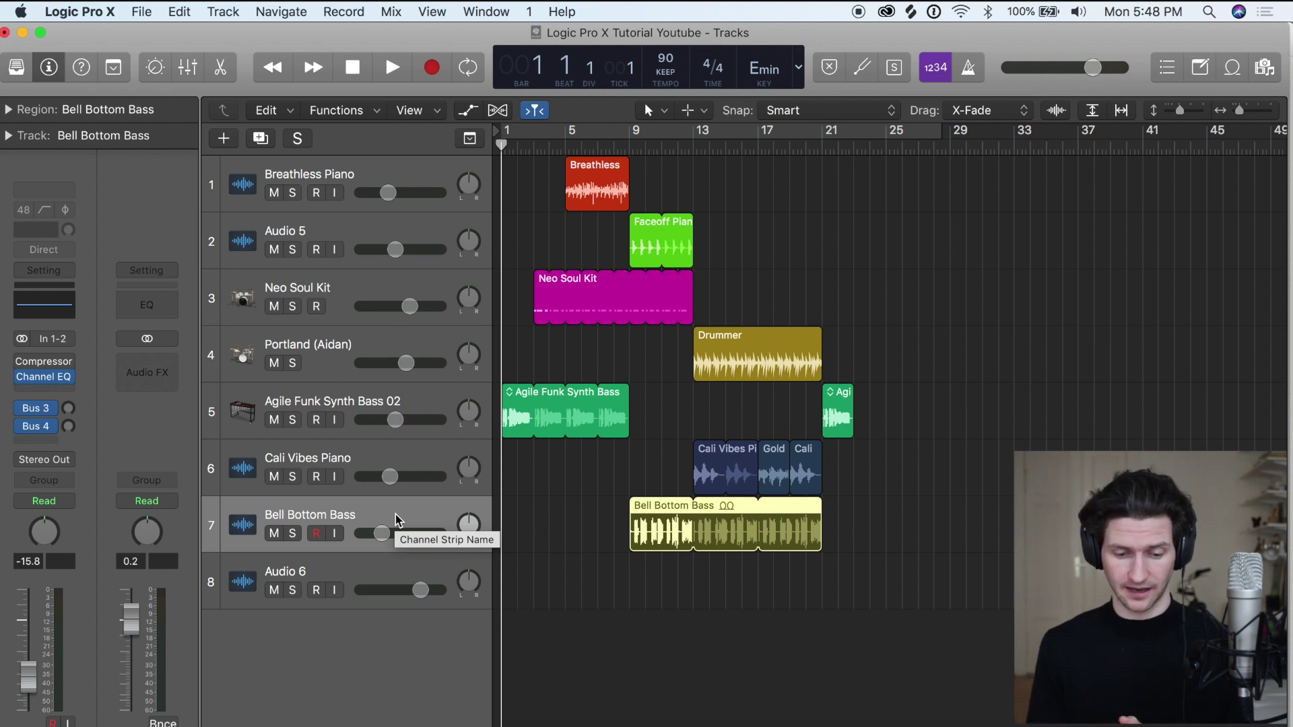
pyautogui.press('super+d')
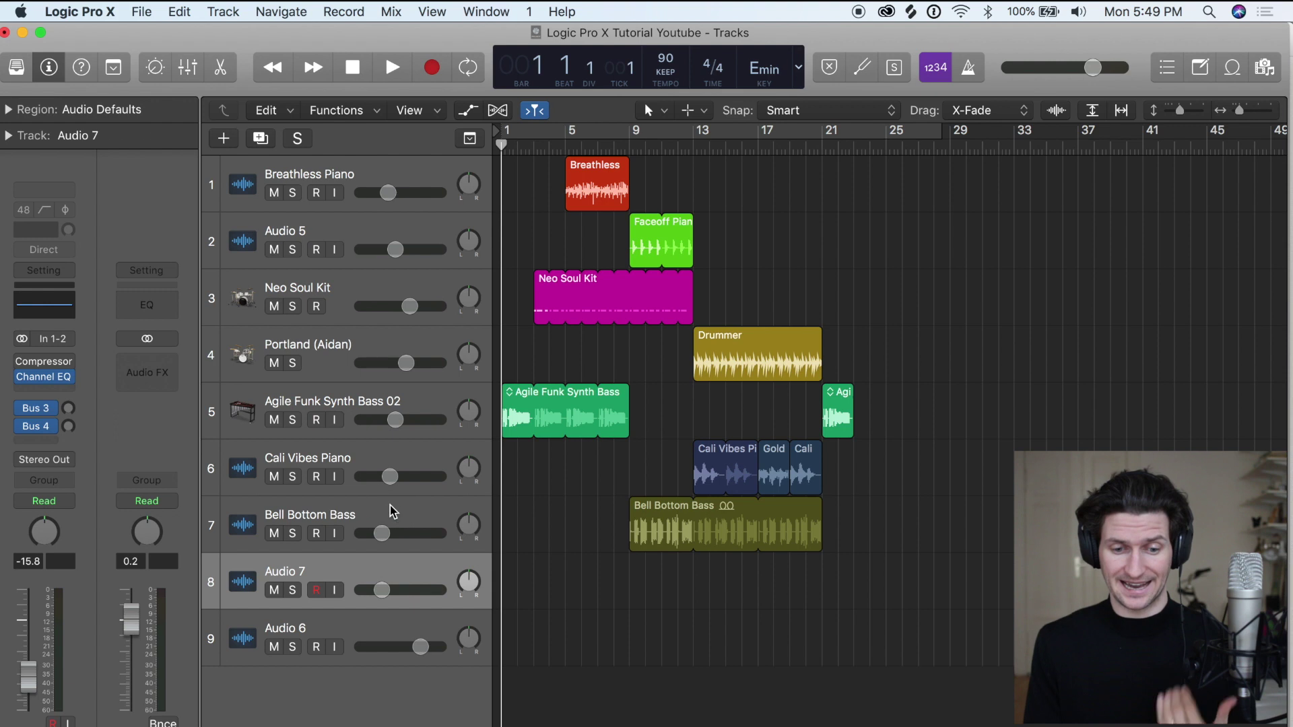
# Switch the selection between Bell Bottom Bass and the new Audio 7 track.
pyautogui.click(393, 515)
pyautogui.click(389, 567)
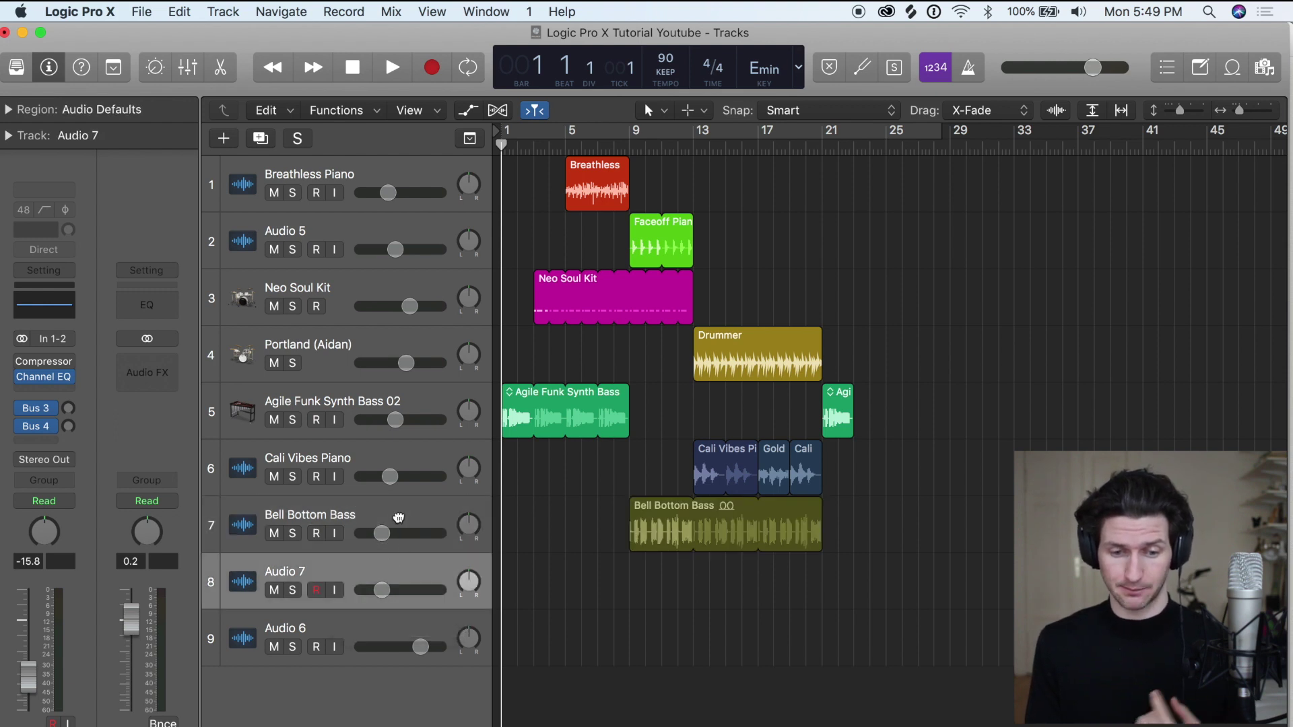
pyautogui.click(412, 515)
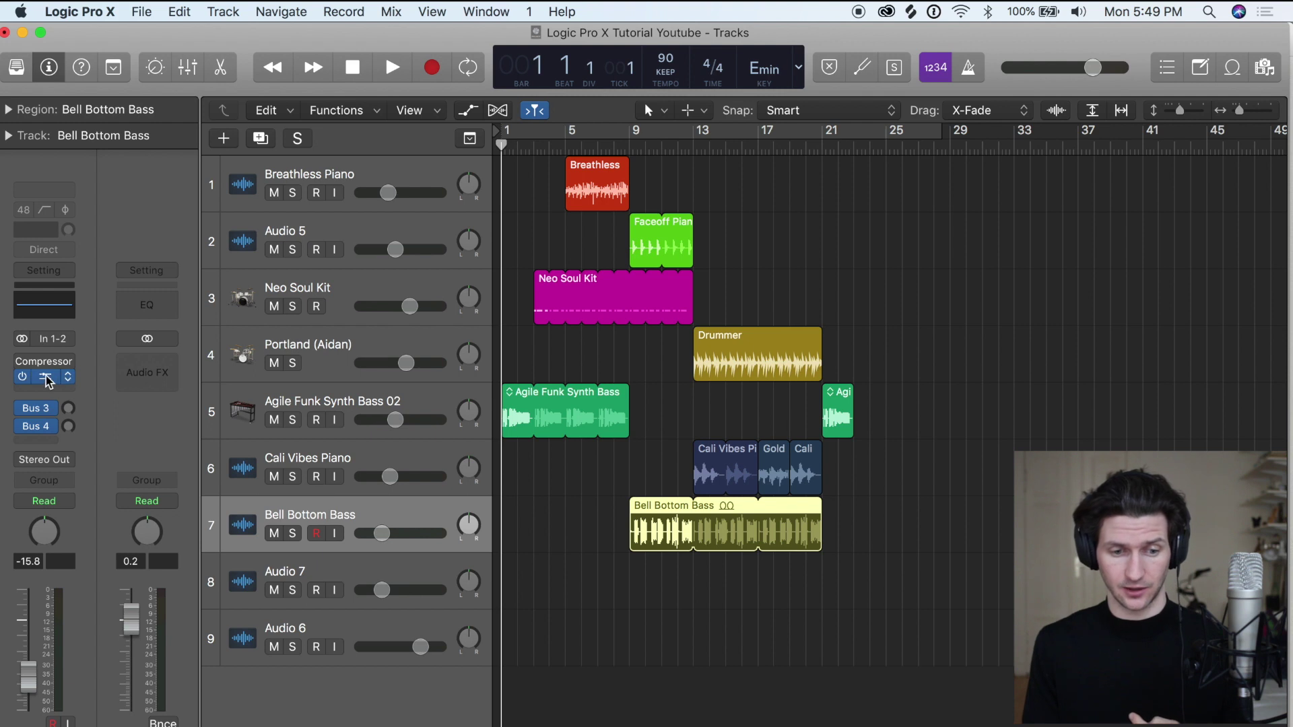
pyautogui.moveTo(47, 434)
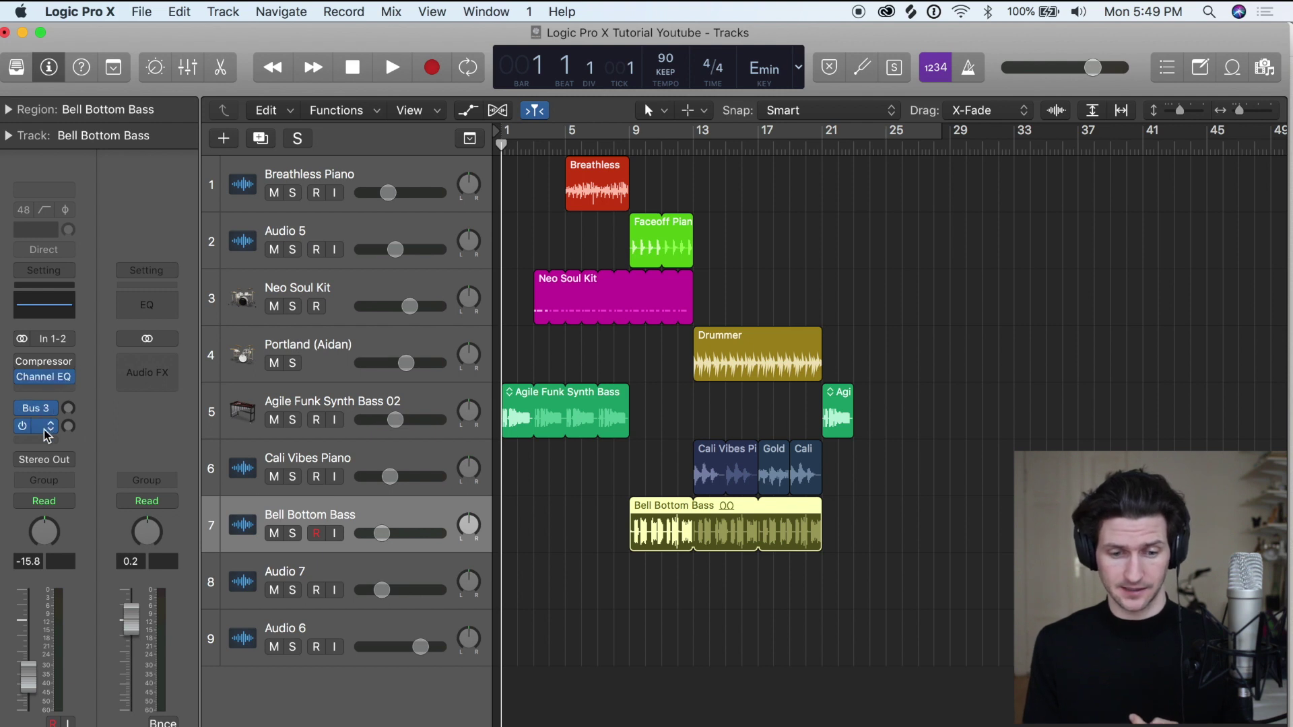
pyautogui.click(384, 568)
pyautogui.moveTo(45, 432)
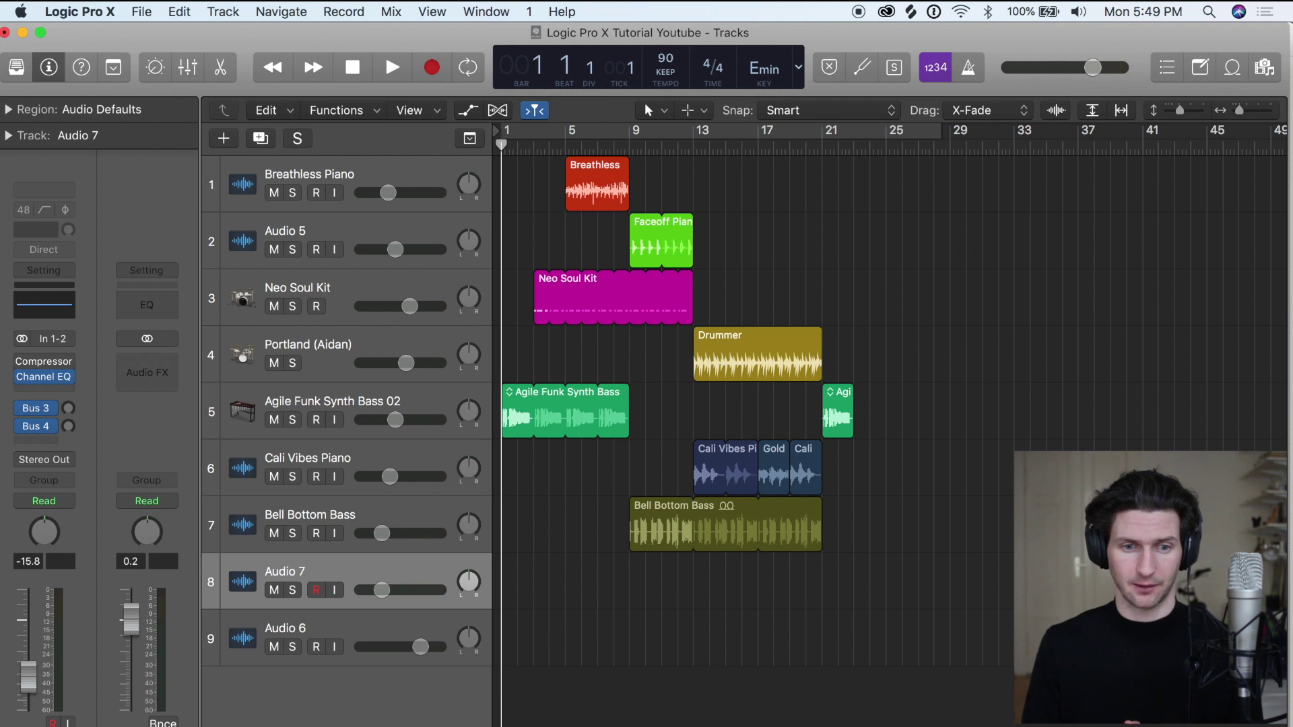
# Open the New Track dialog with Option-Cmd-N, set to one Audio track.
pyautogui.click(296, 12)
pyautogui.moveTo(223, 12)
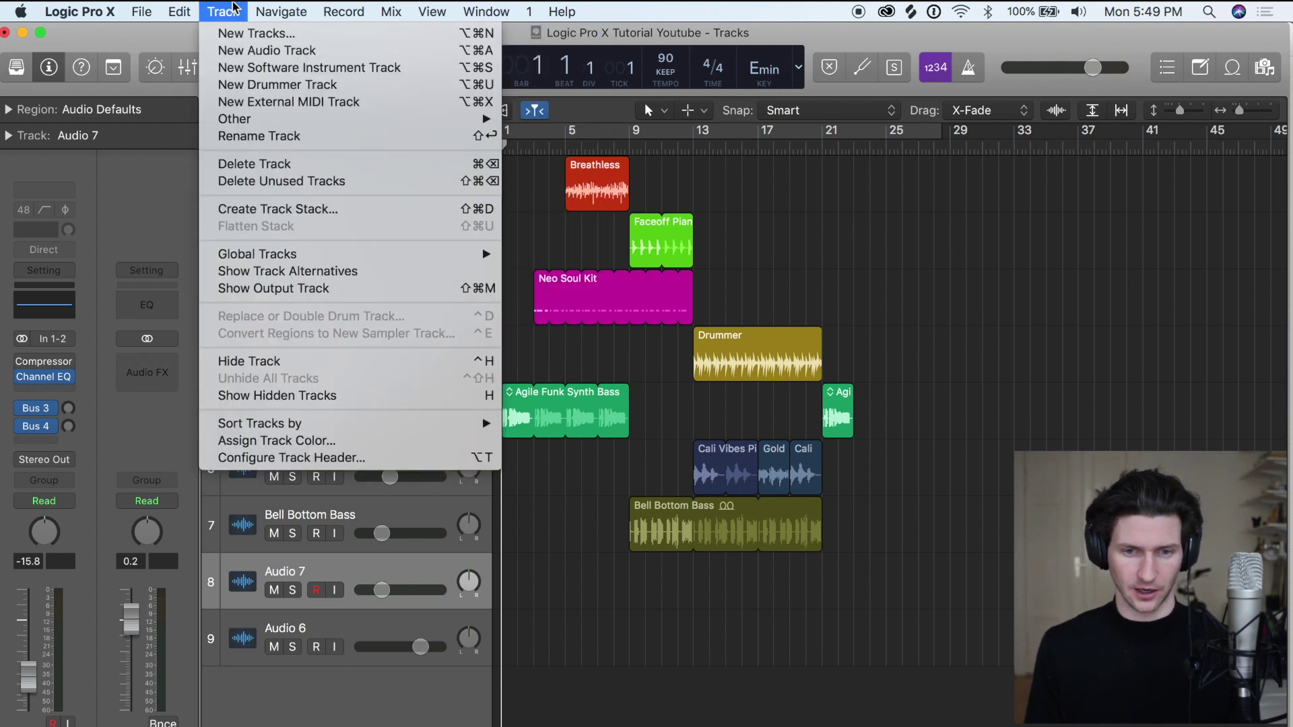
pyautogui.press('Escape')
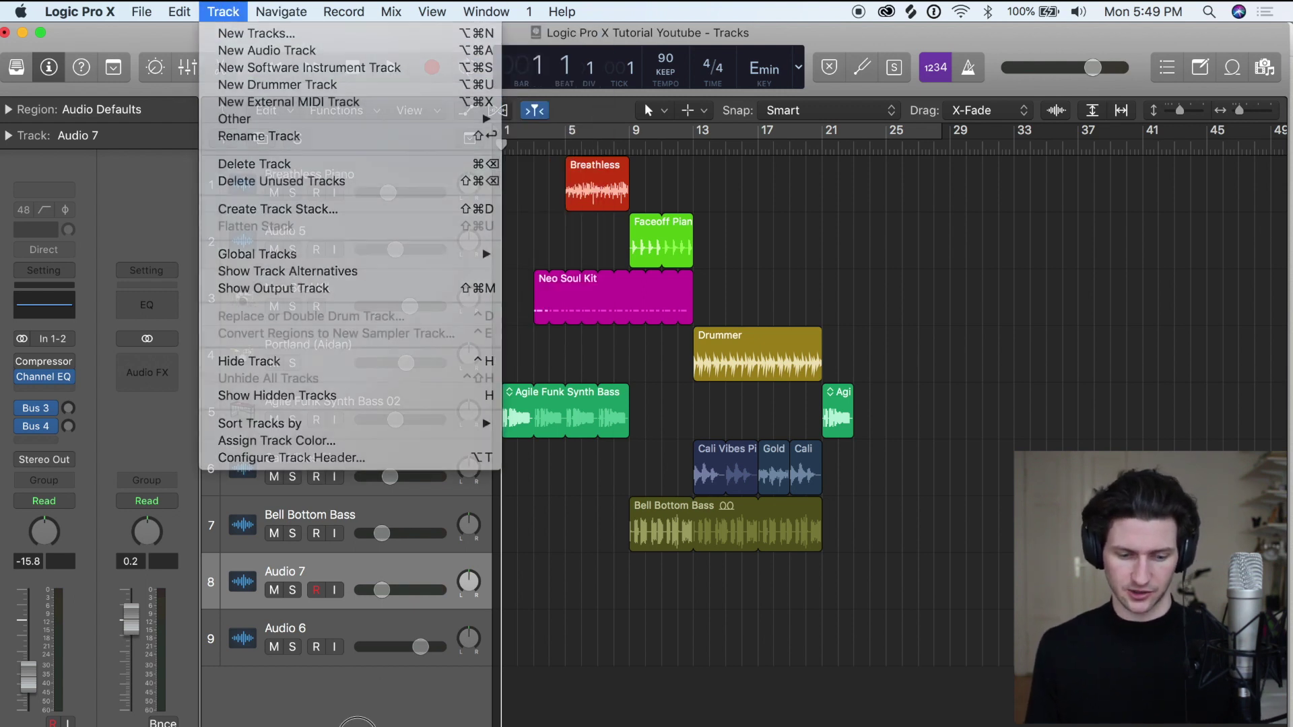
pyautogui.press('alt+super+n')
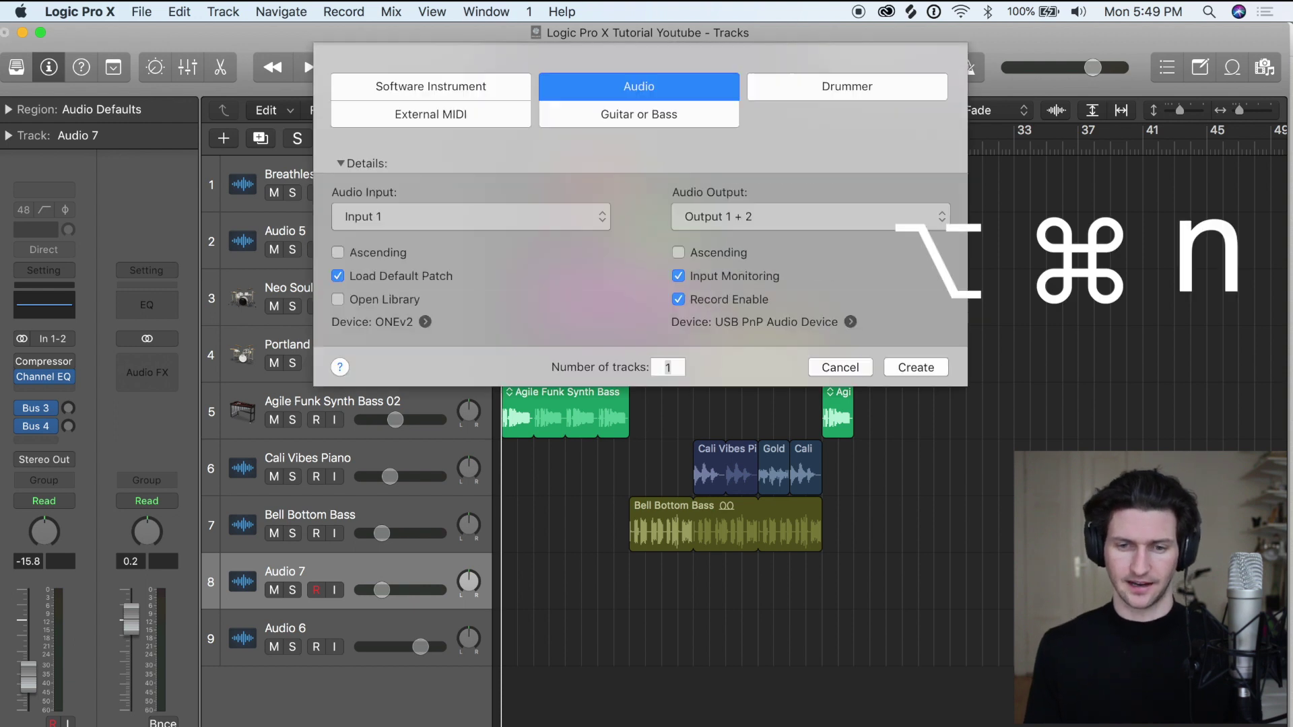